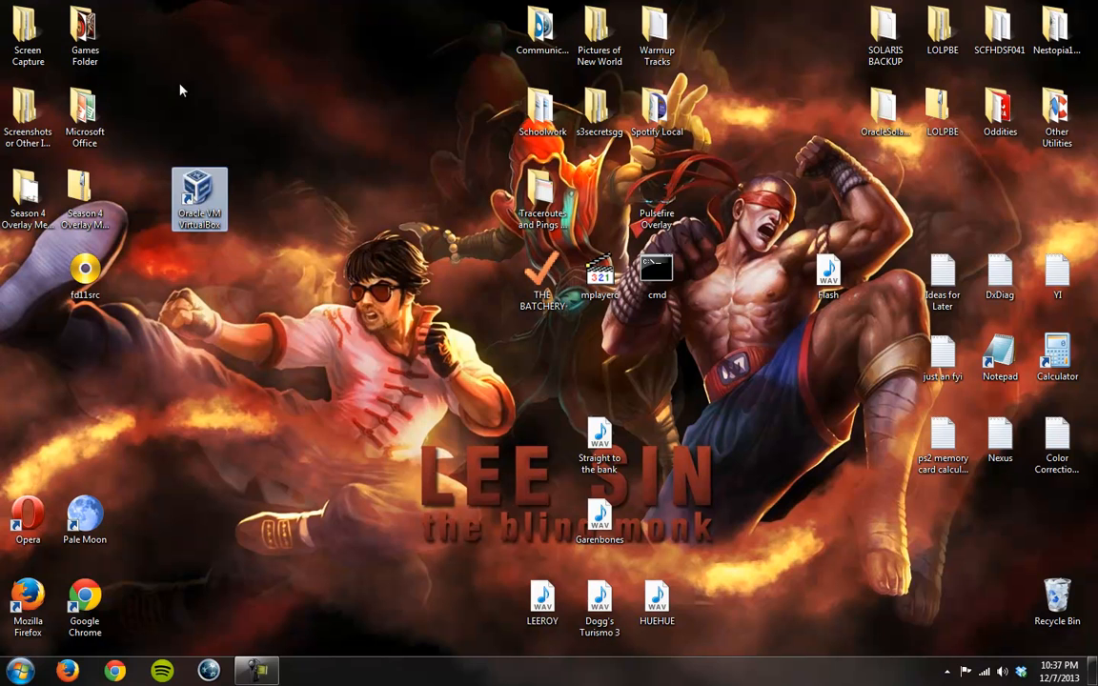
pyautogui.click(179, 84)
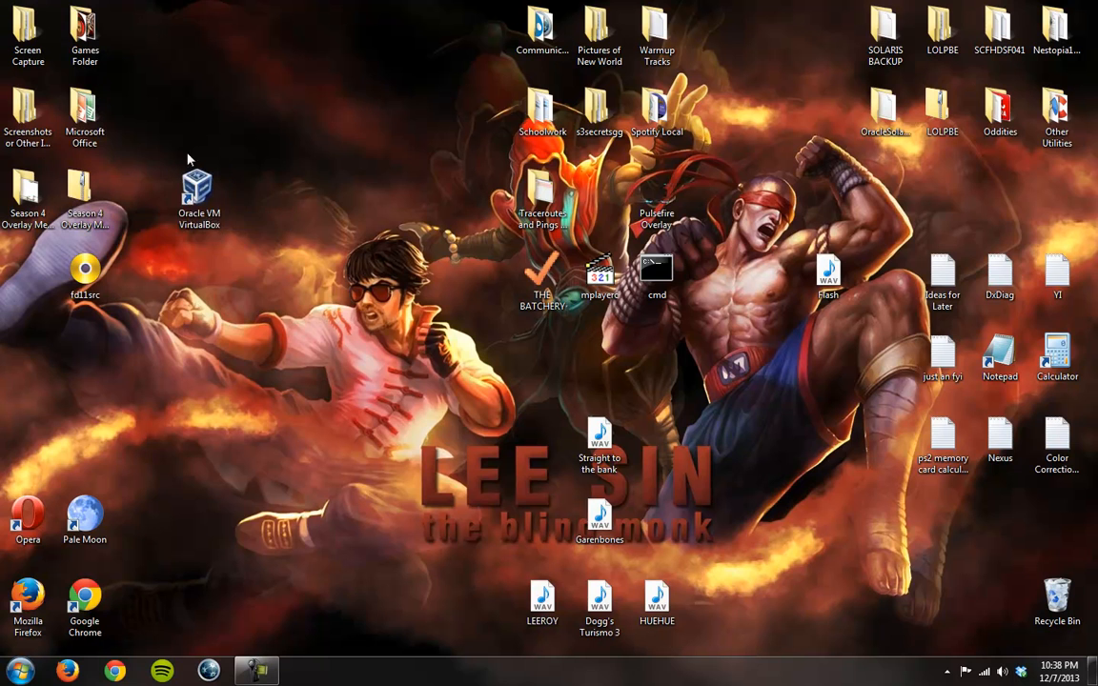
pyautogui.moveTo(130, 86); pyautogui.dragTo(268, 255)
pyautogui.click(146, 57)
# Step: Open Oracle VM VirtualBox and look through the existing Ubuntu, OracleSolaris11_1 and FreeBSD virtual machines
pyautogui.doubleClick(198, 191)
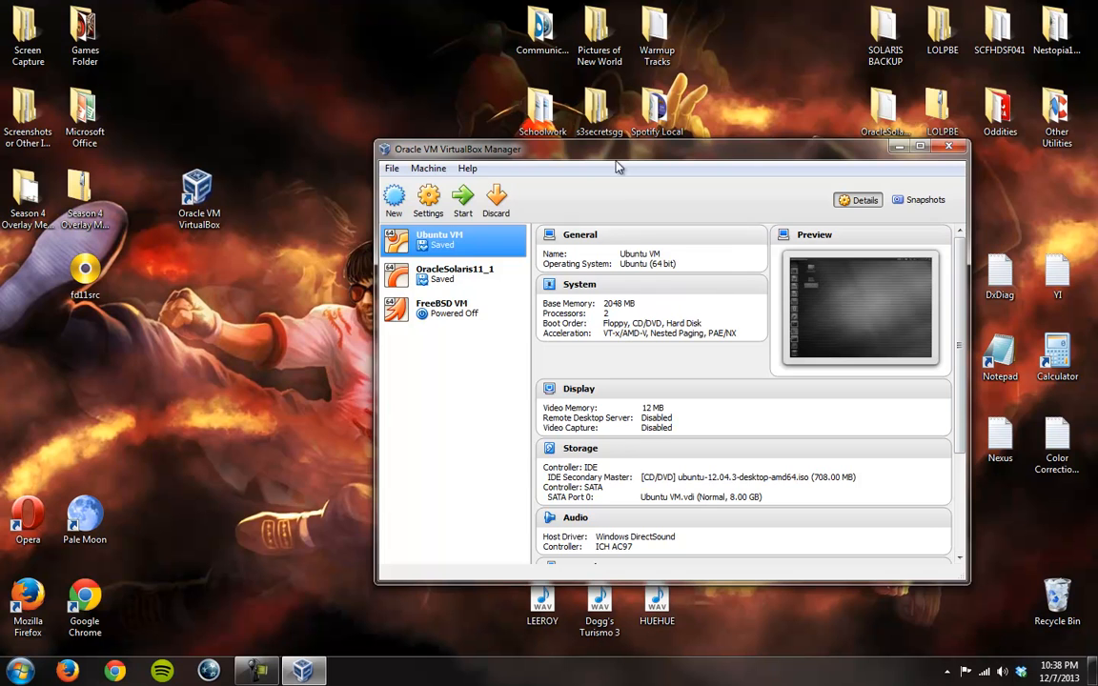
pyautogui.moveTo(615, 162); pyautogui.dragTo(535, 160)
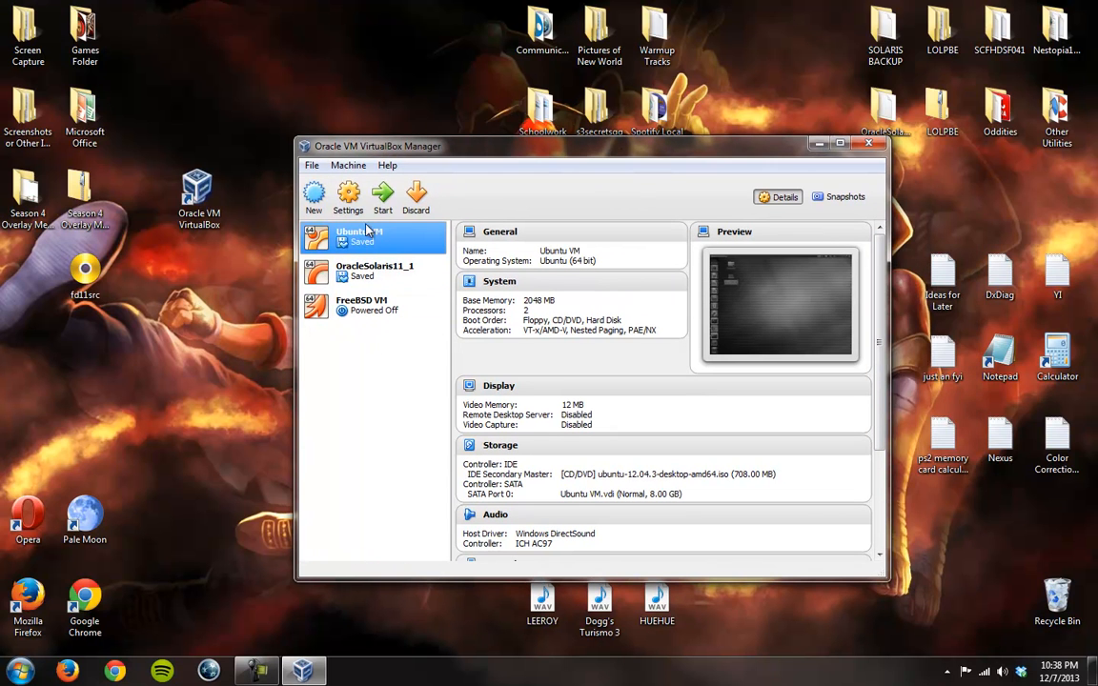
pyautogui.click(370, 282)
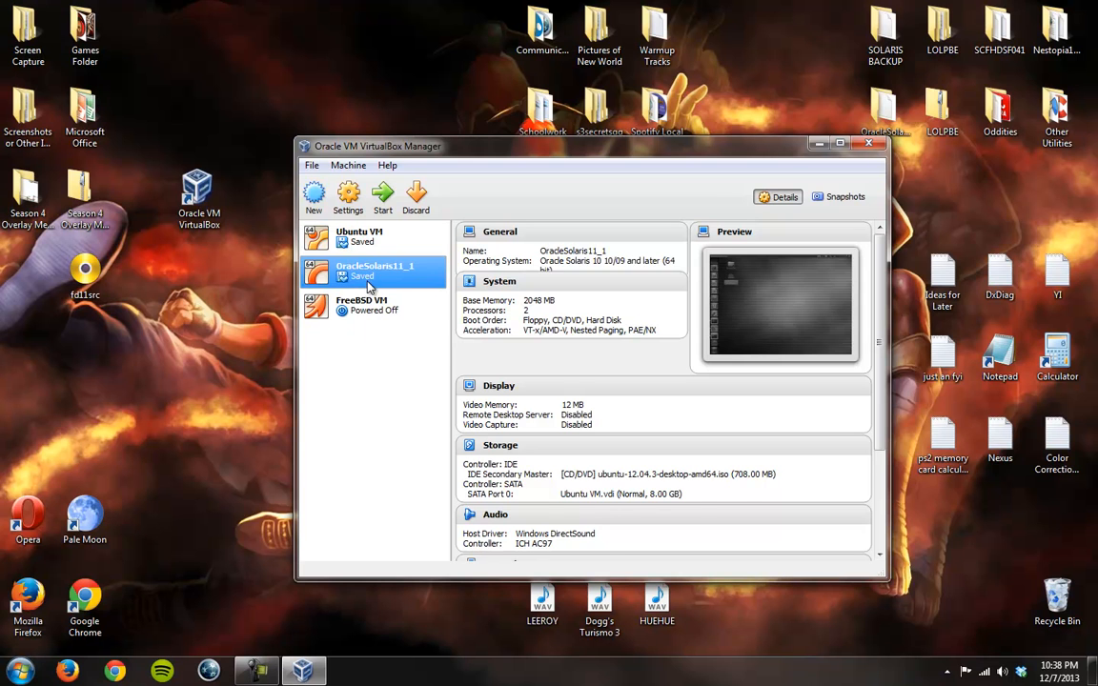
pyautogui.click(364, 305)
pyautogui.click(367, 270)
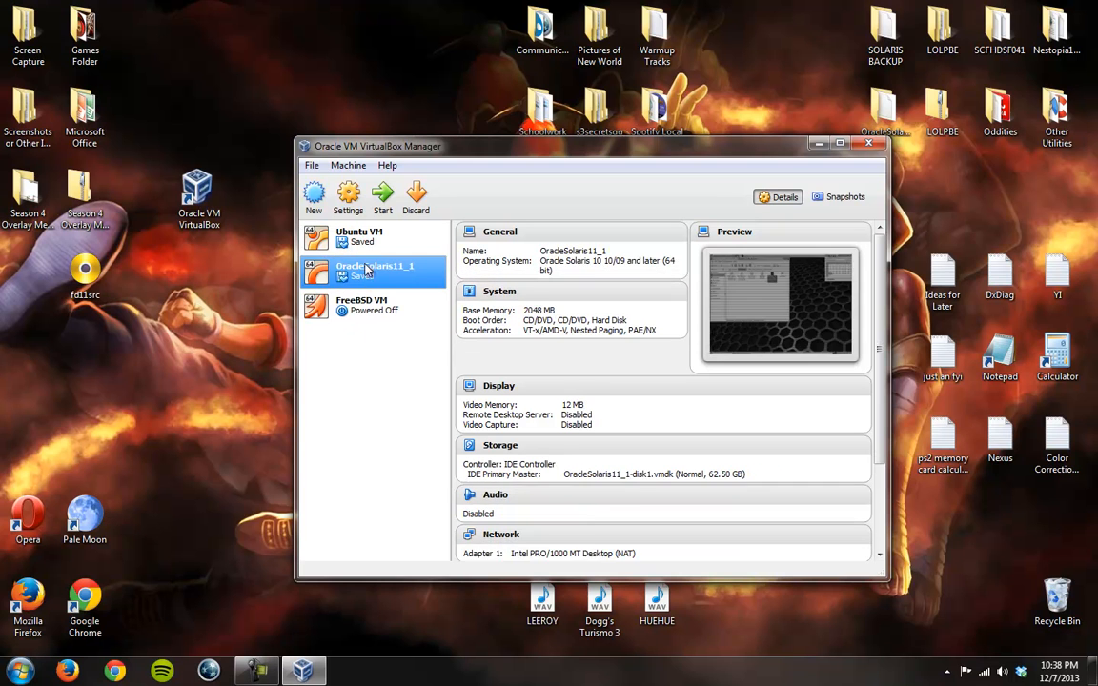
pyautogui.click(347, 236)
pyautogui.click(365, 272)
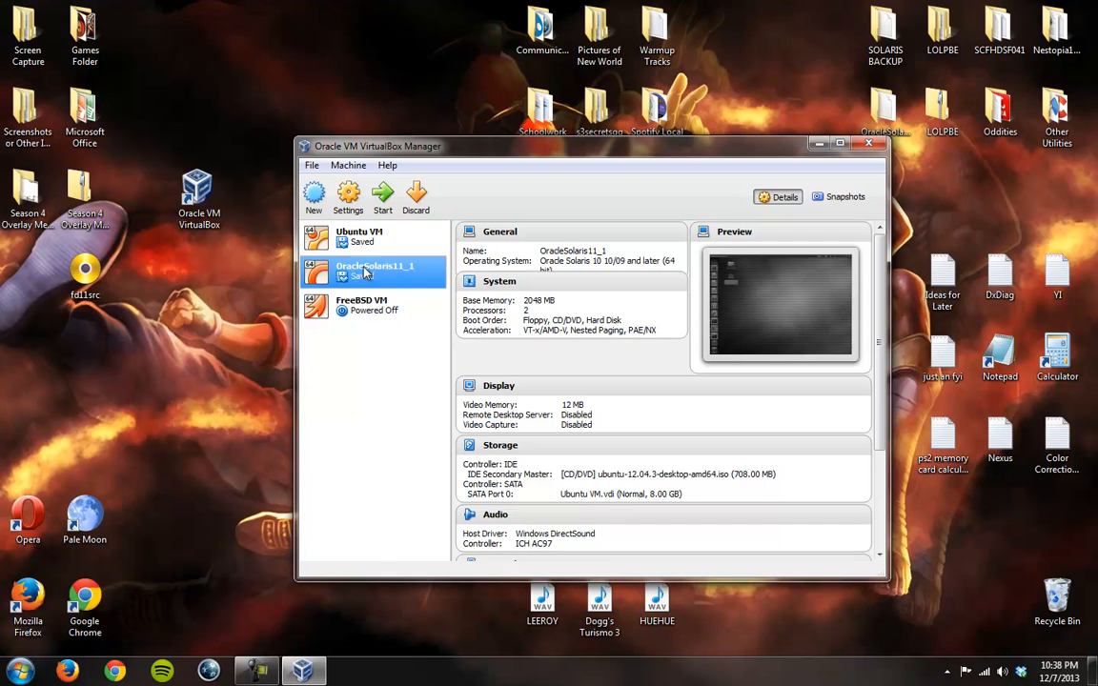
pyautogui.click(360, 312)
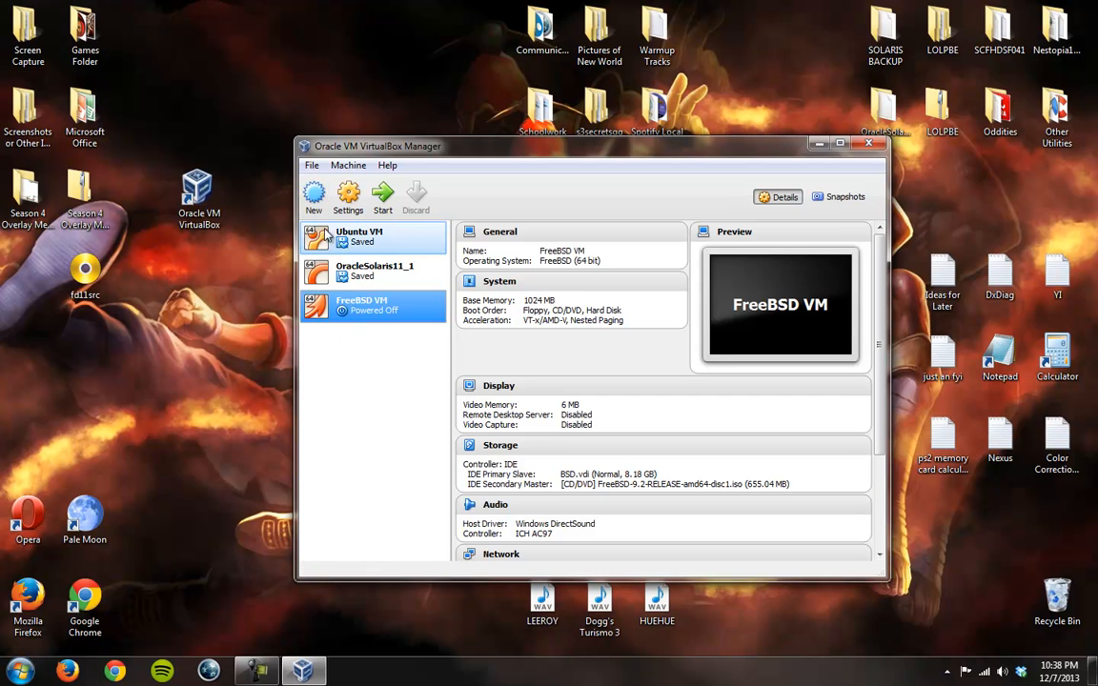
# Step: Start creating a new virtual machine and name it DOS VM
pyautogui.click(315, 196)
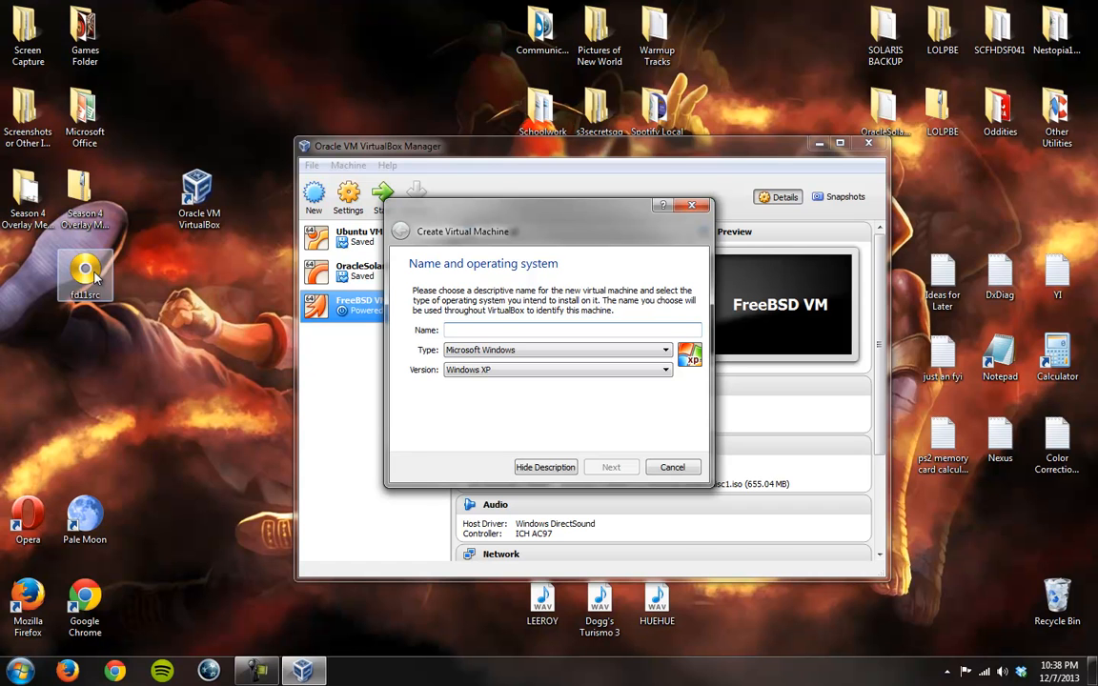
pyautogui.write('DOS VM')
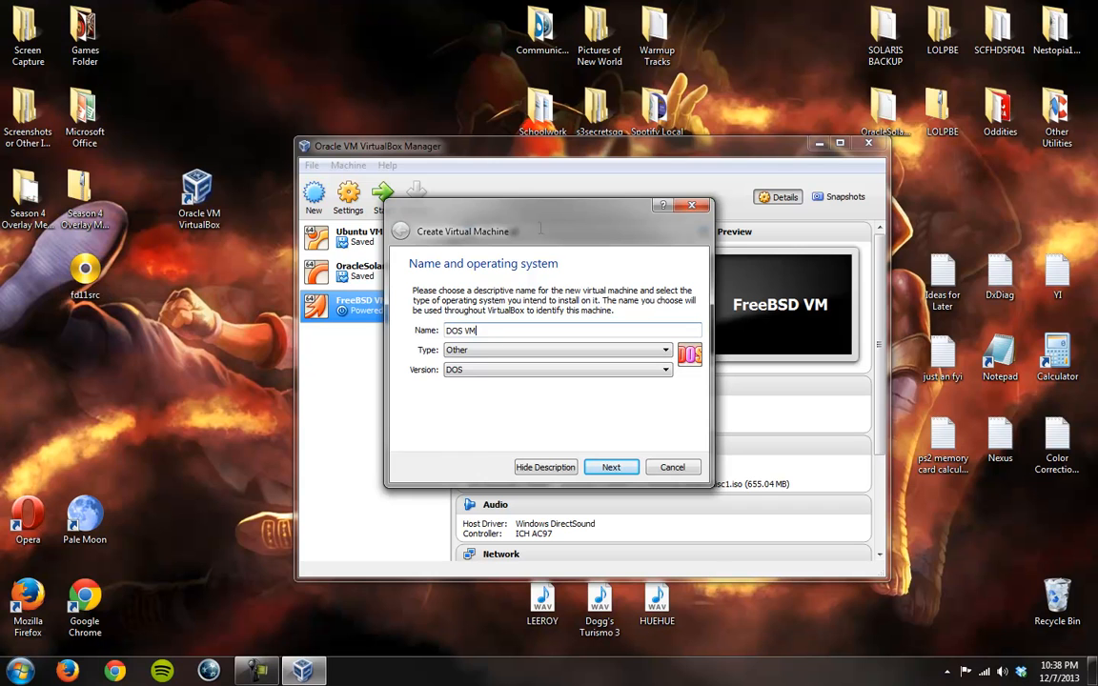
# Step: Try out the Solaris, BSD, IBM OS/2 and Mac OS X operating system types for the new machine
pyautogui.click(489, 350)
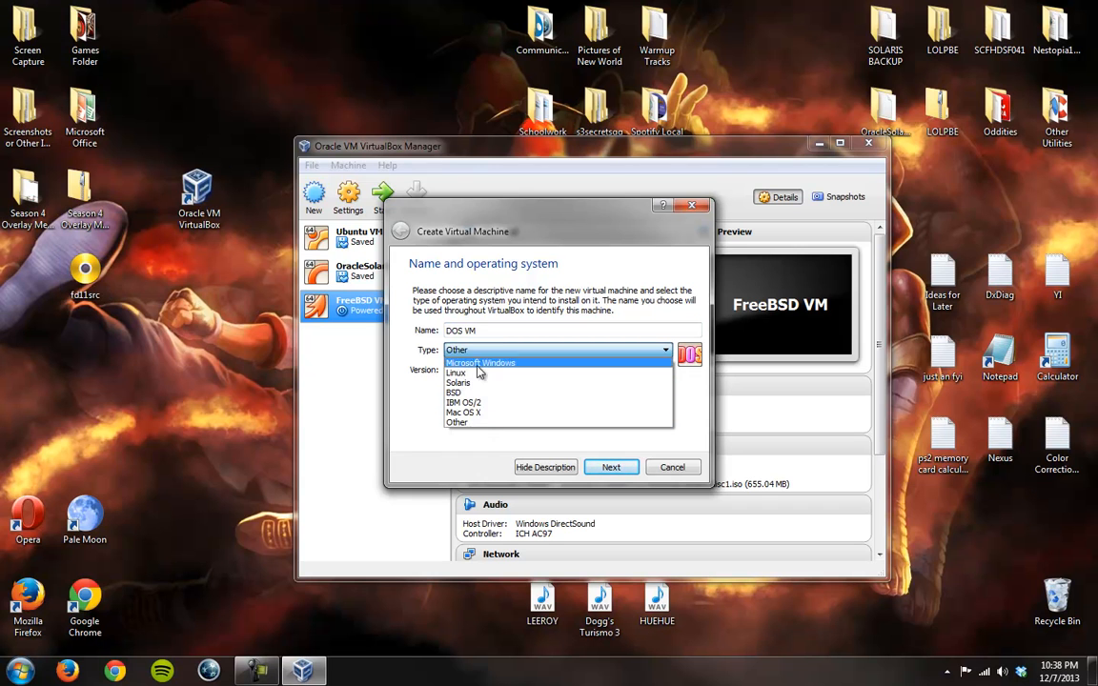
pyautogui.click(481, 382)
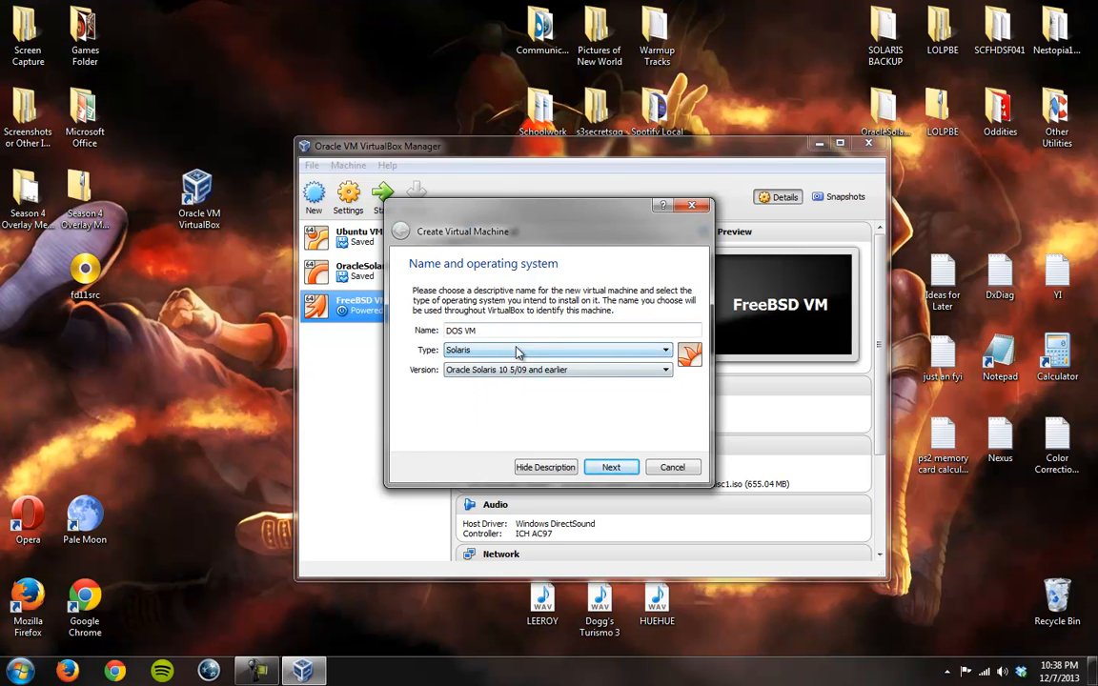
pyautogui.click(484, 352)
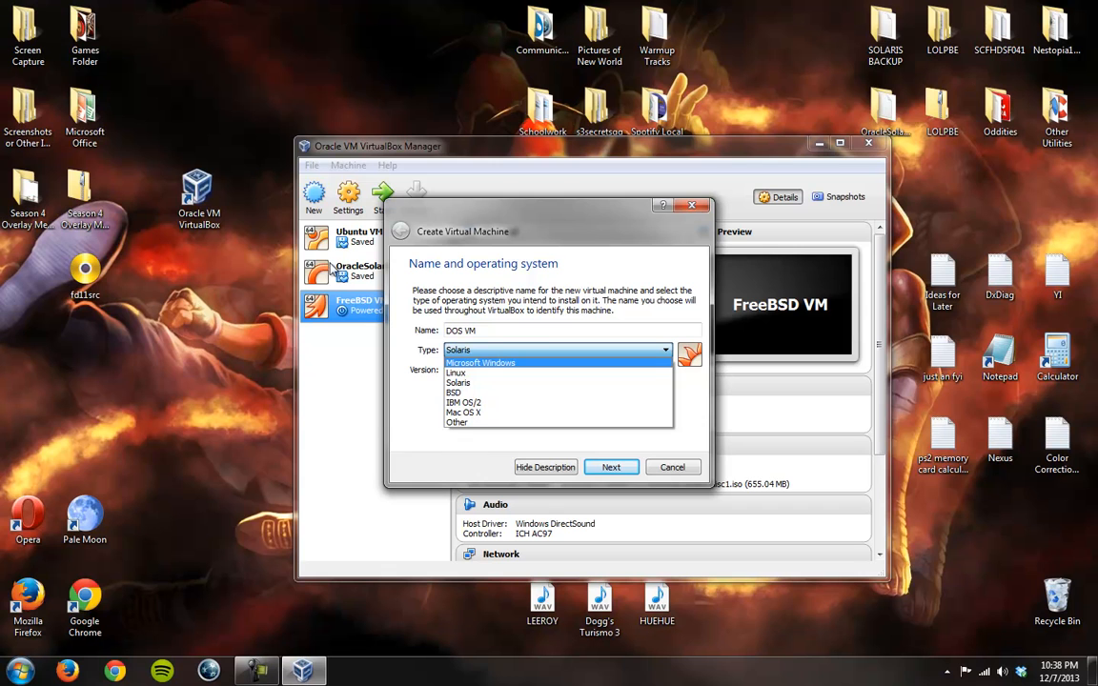
pyautogui.click(467, 393)
pyautogui.click(490, 351)
pyautogui.click(482, 402)
pyautogui.click(484, 350)
pyautogui.click(487, 411)
# Step: Set the new machine's operating system type to Other with version DOS, and continue to the memory size
pyautogui.click(488, 350)
pyautogui.click(478, 423)
pyautogui.click(490, 370)
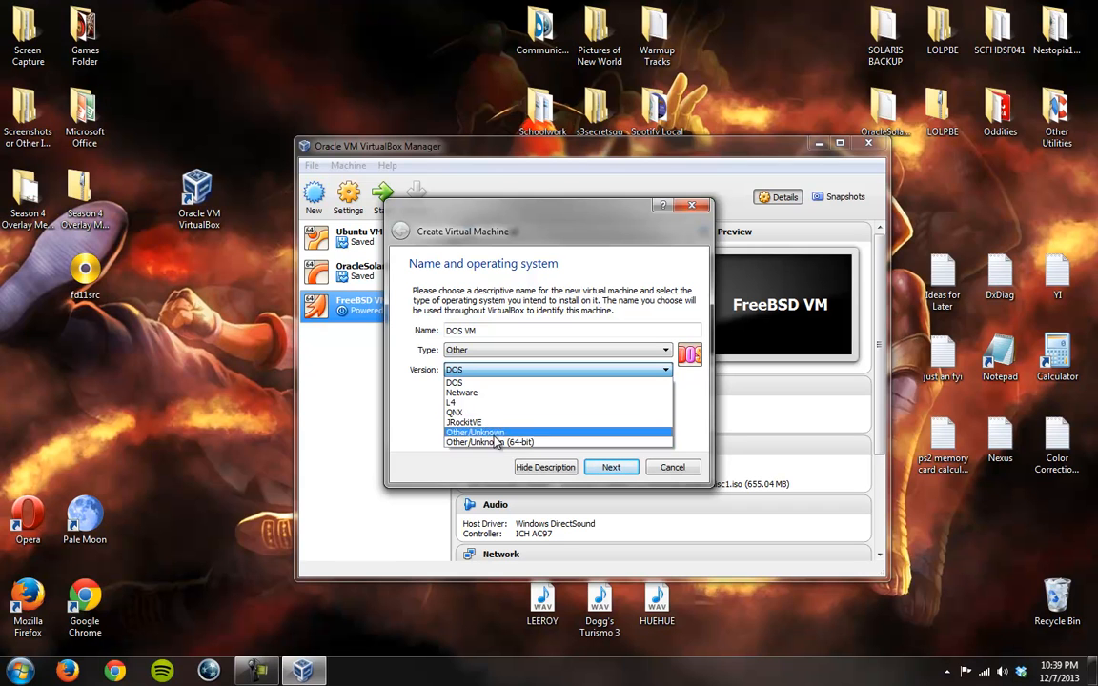
pyautogui.click(492, 384)
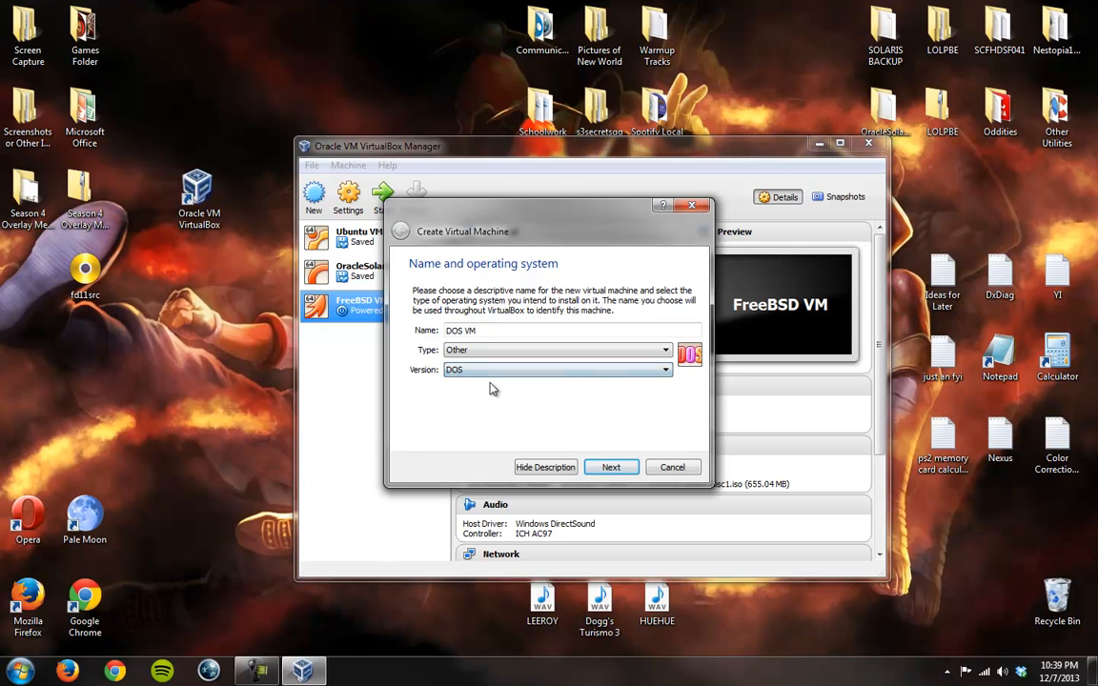
pyautogui.click(617, 468)
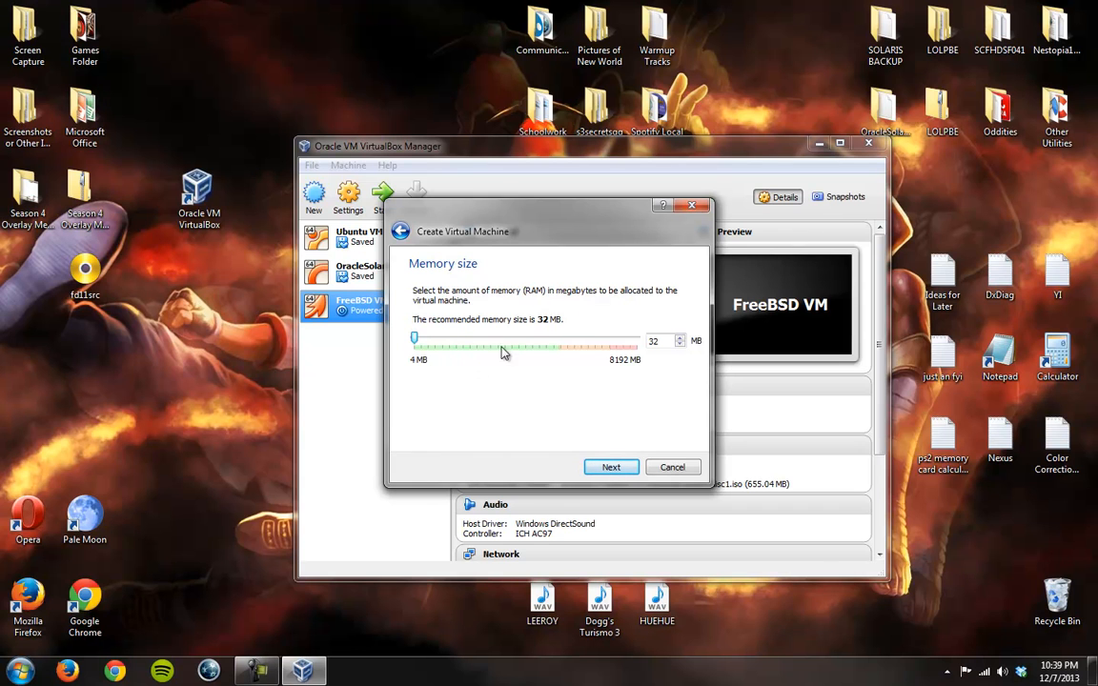
# Step: Allocate 256 MB of memory and choose to create a new virtual hard drive as a VDI file
pyautogui.moveTo(416, 342); pyautogui.dragTo(423, 343)
pyautogui.click(624, 465)
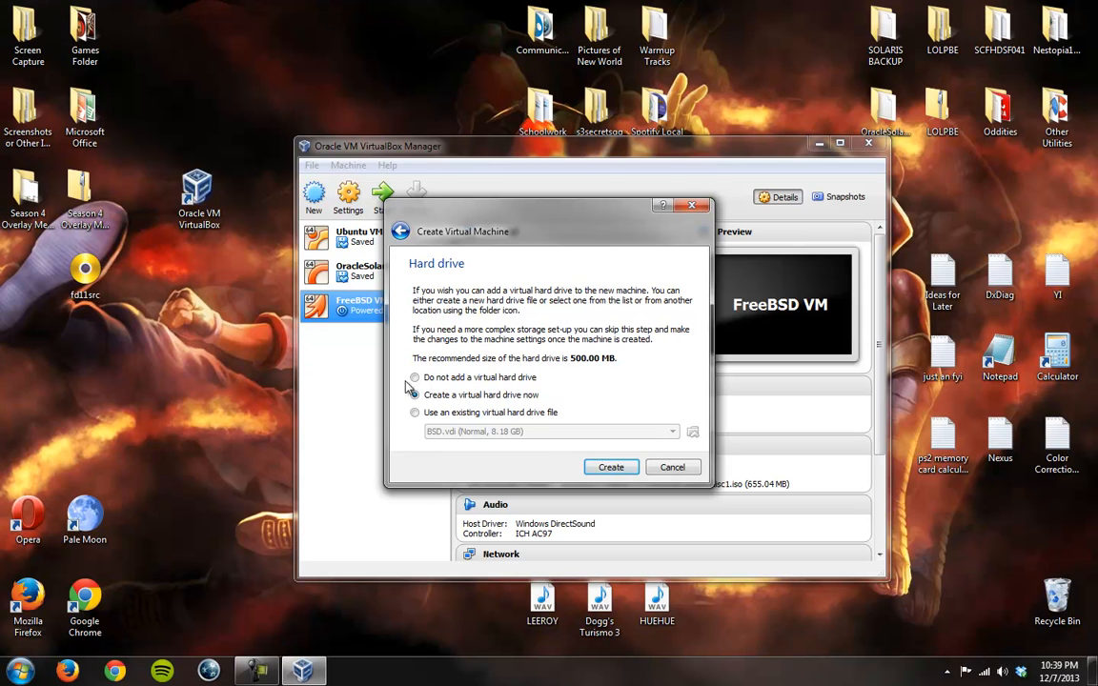
pyautogui.click(416, 411)
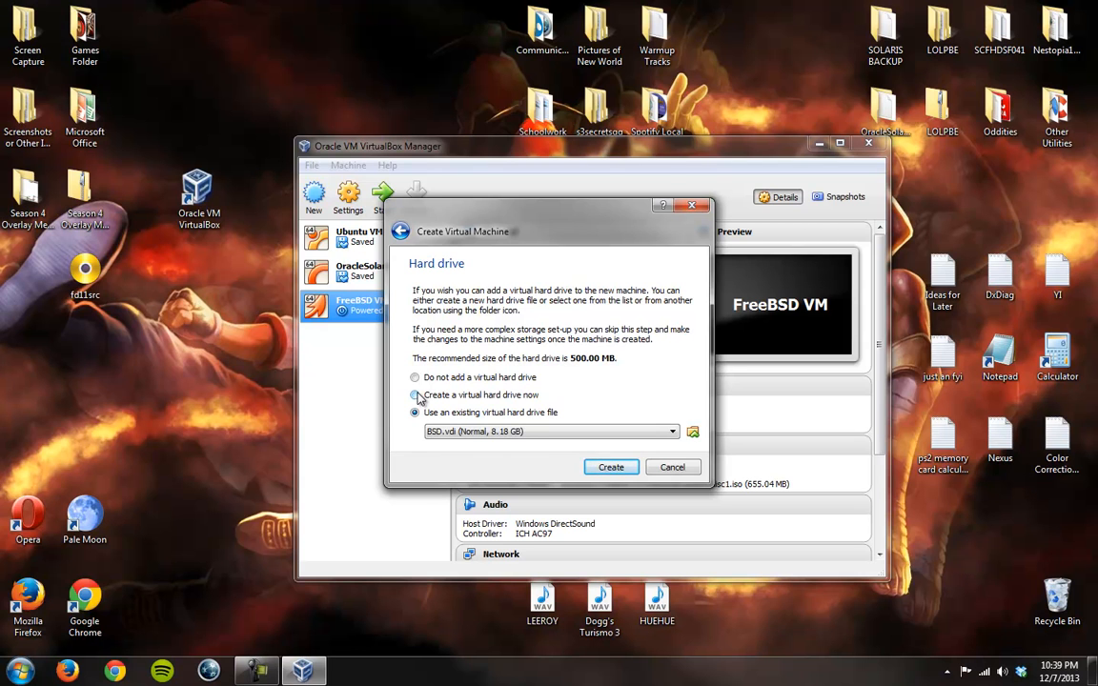
pyautogui.click(416, 396)
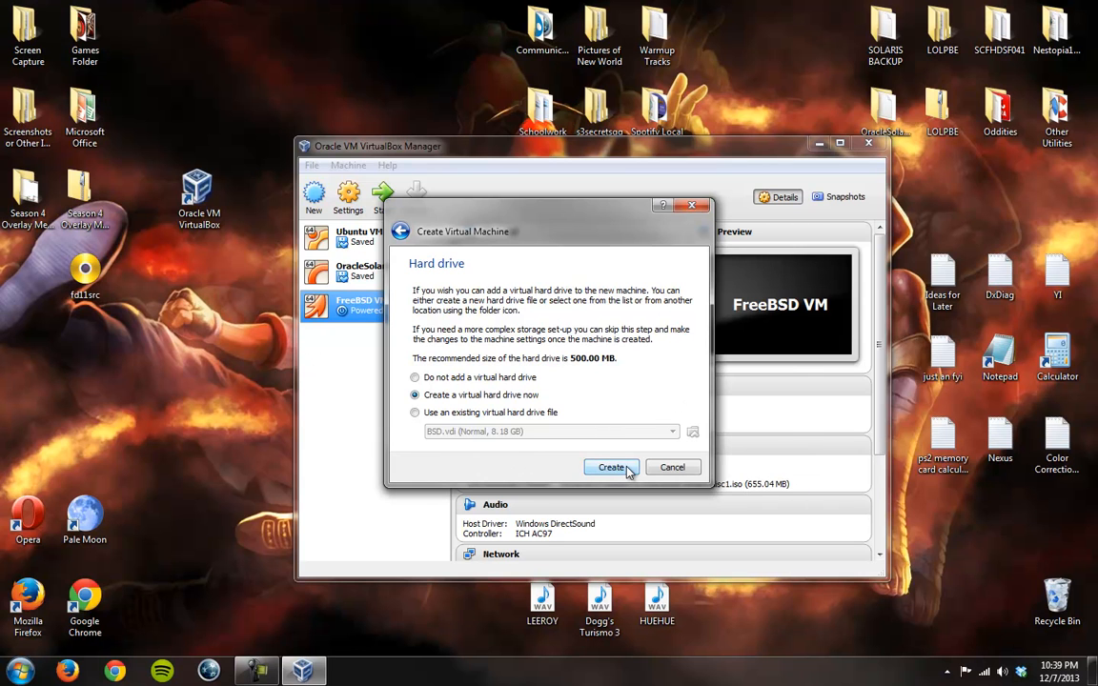
pyautogui.click(611, 467)
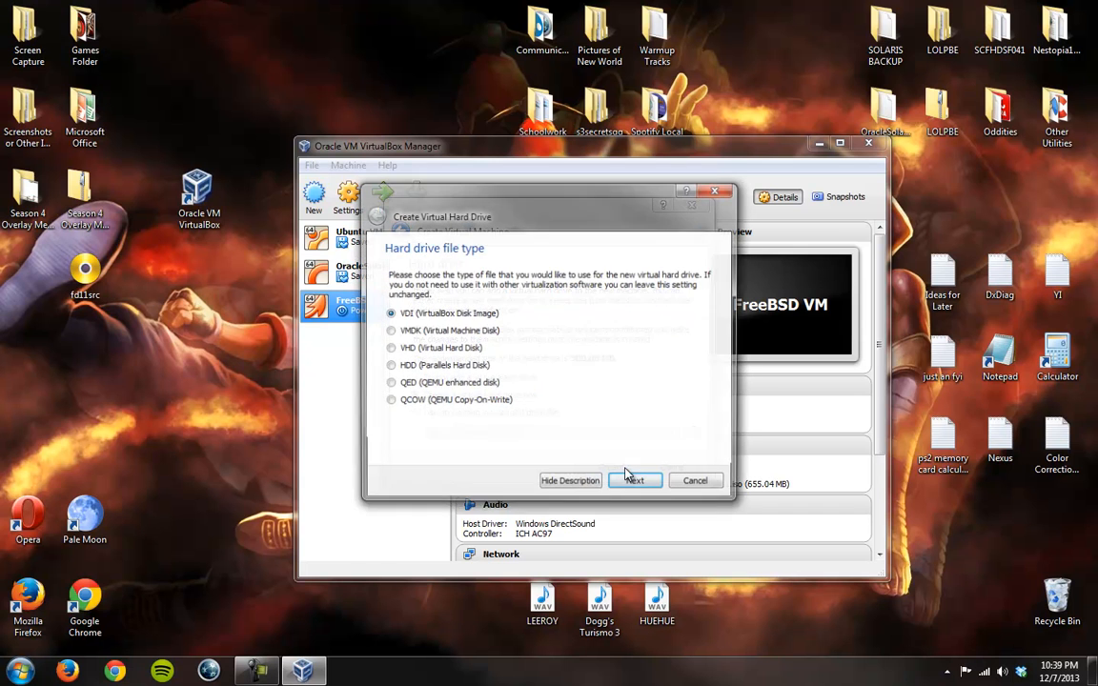
pyautogui.click(633, 482)
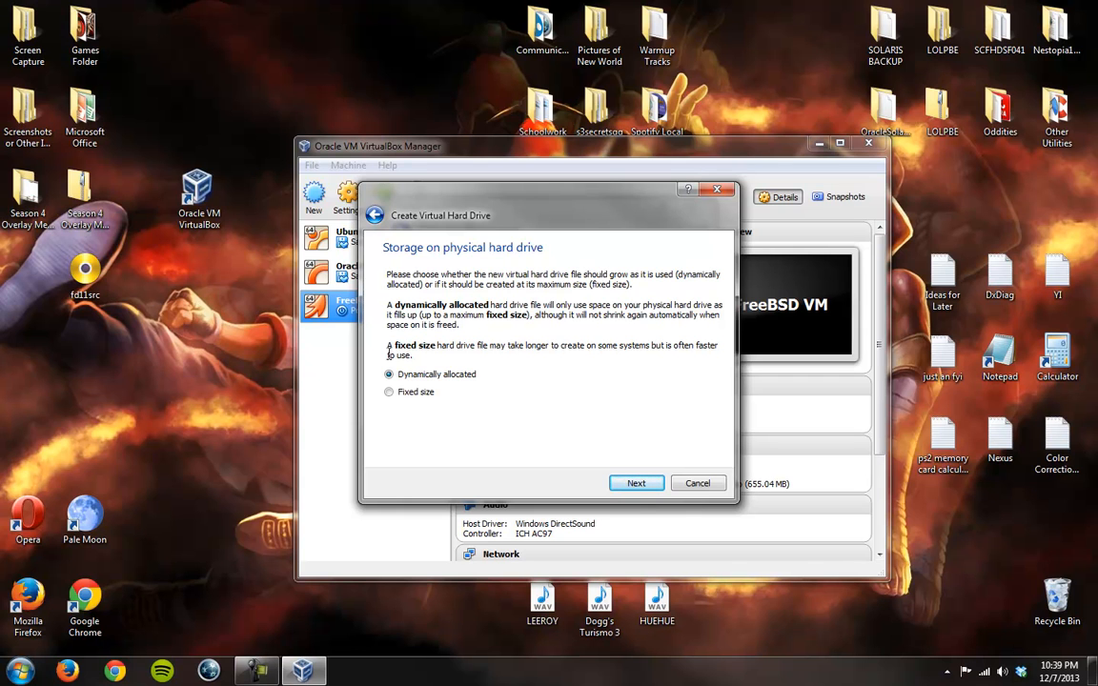
# Step: Create the DOS VM hard drive as a fixed size disk of 2.58 GB
pyautogui.click(400, 396)
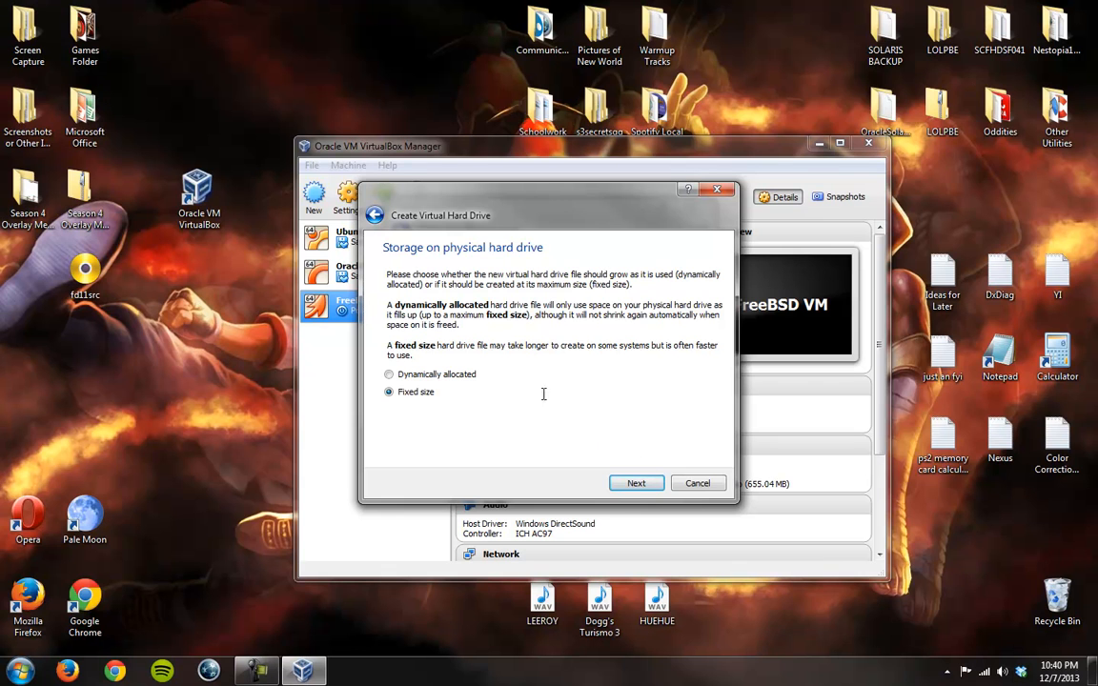
pyautogui.click(635, 484)
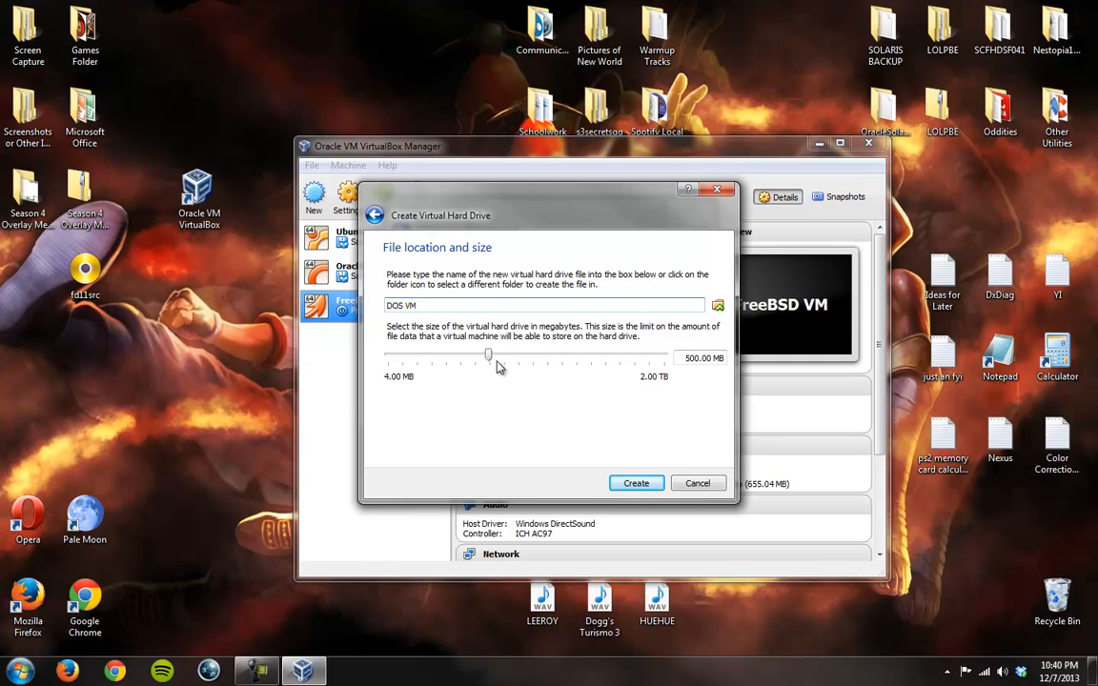
pyautogui.moveTo(514, 359); pyautogui.dragTo(524, 363)
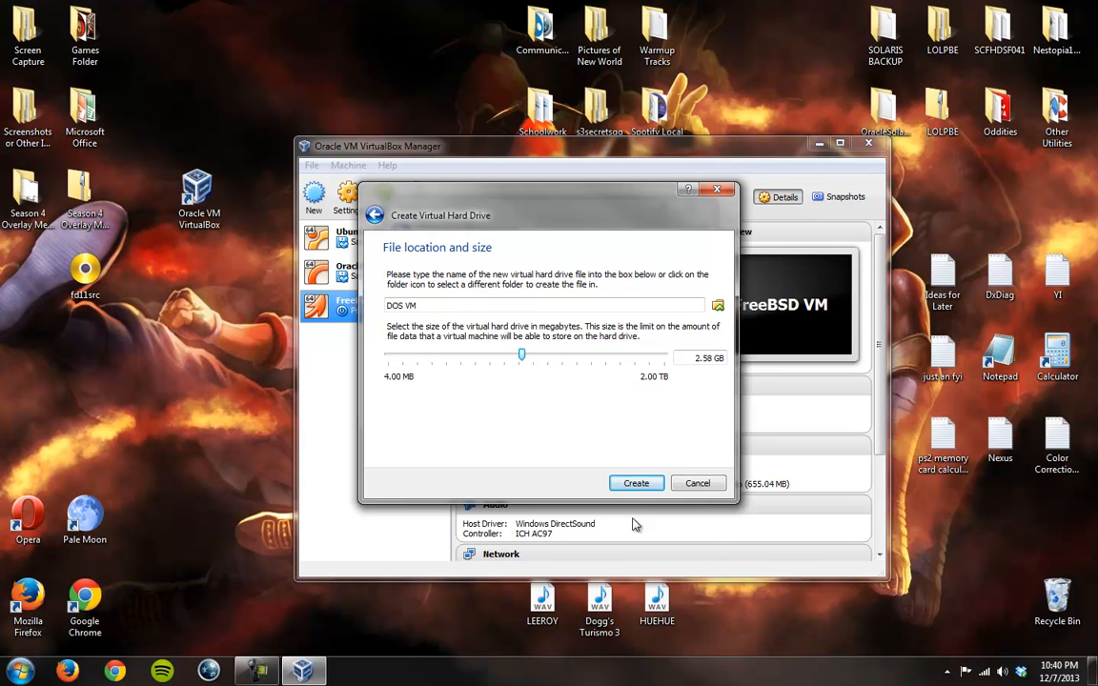
pyautogui.click(634, 483)
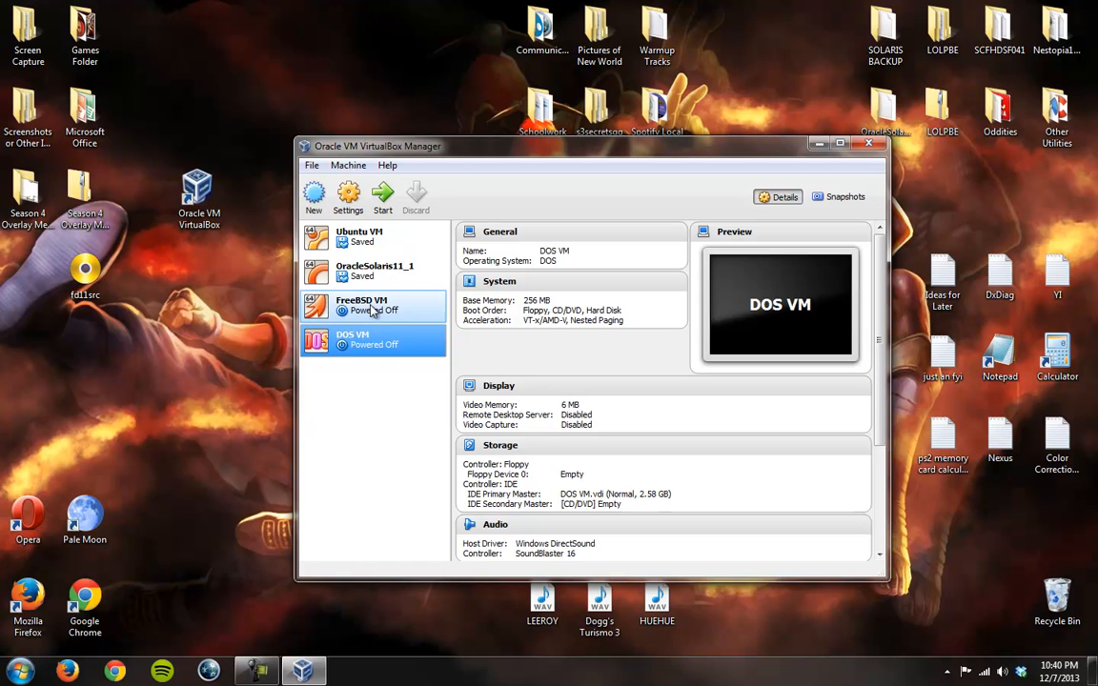
# Step: Start the DOS VM without choosing a start-up disk
pyautogui.click(373, 200)
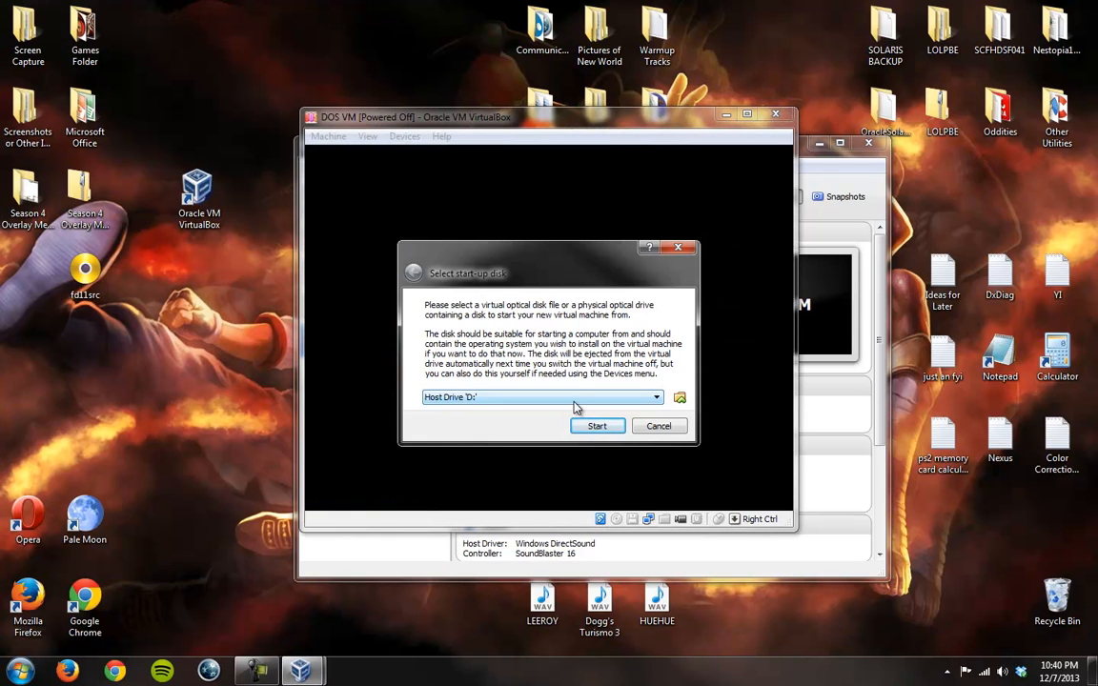
pyautogui.click(574, 407)
pyautogui.click(542, 343)
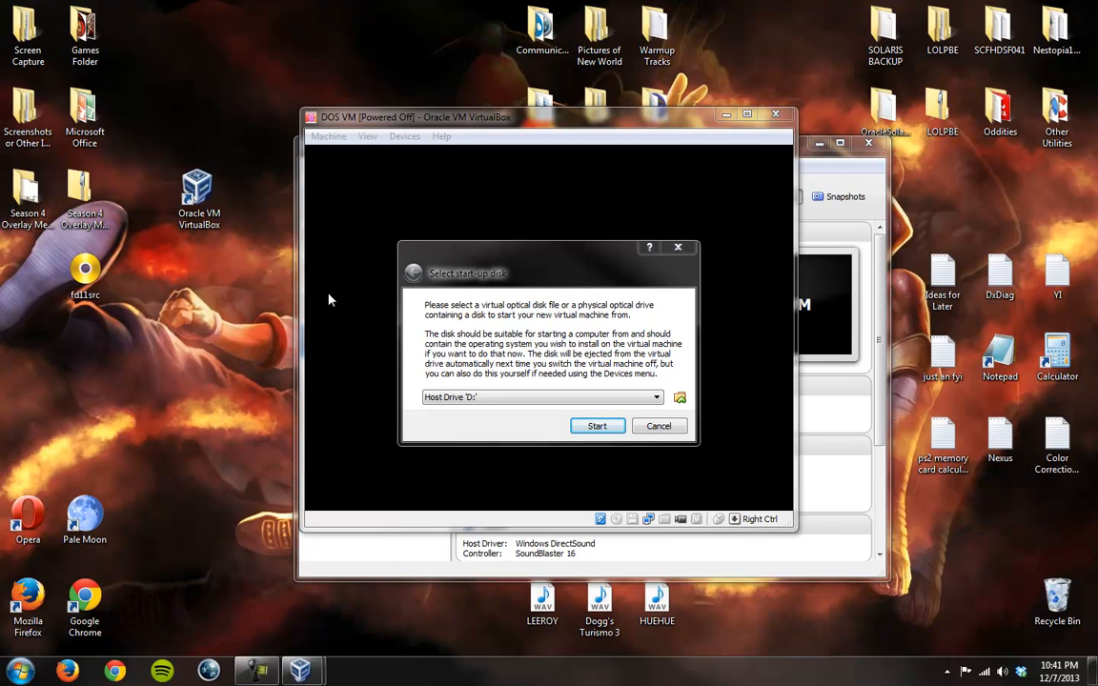
pyautogui.click(657, 430)
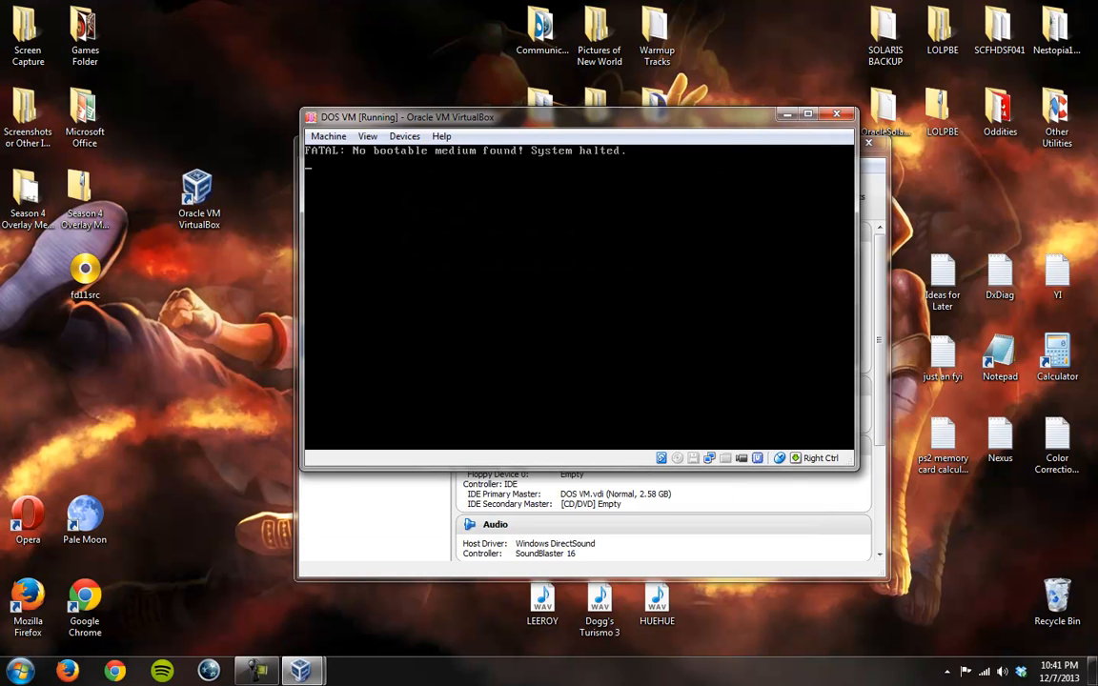
# Step: Close the running DOS VM by powering off the machine
pyautogui.click(837, 113)
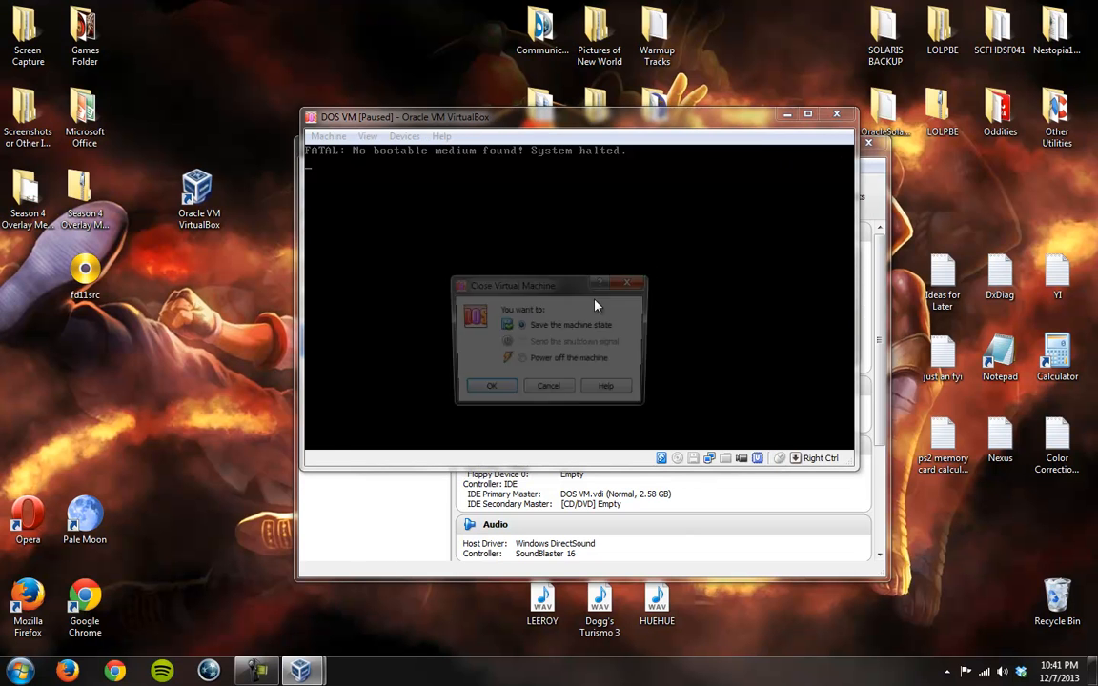
pyautogui.click(520, 360)
pyautogui.click(498, 386)
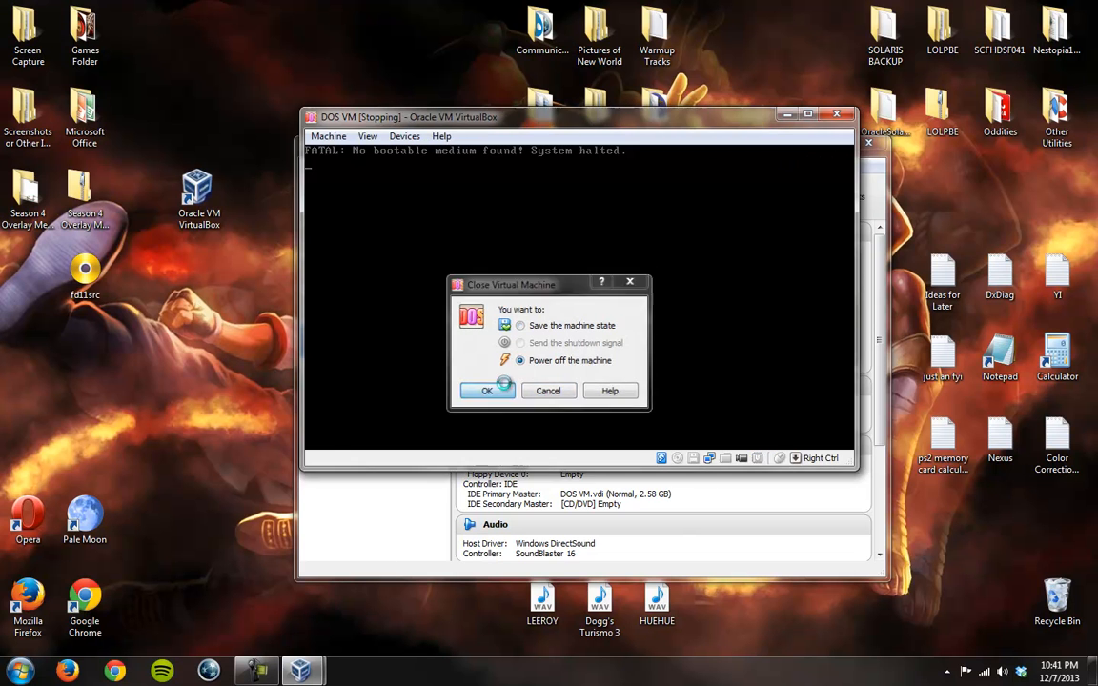
# Step: Open the DOS VM's settings and look over its Storage and General sections
pyautogui.rightClick(382, 340)
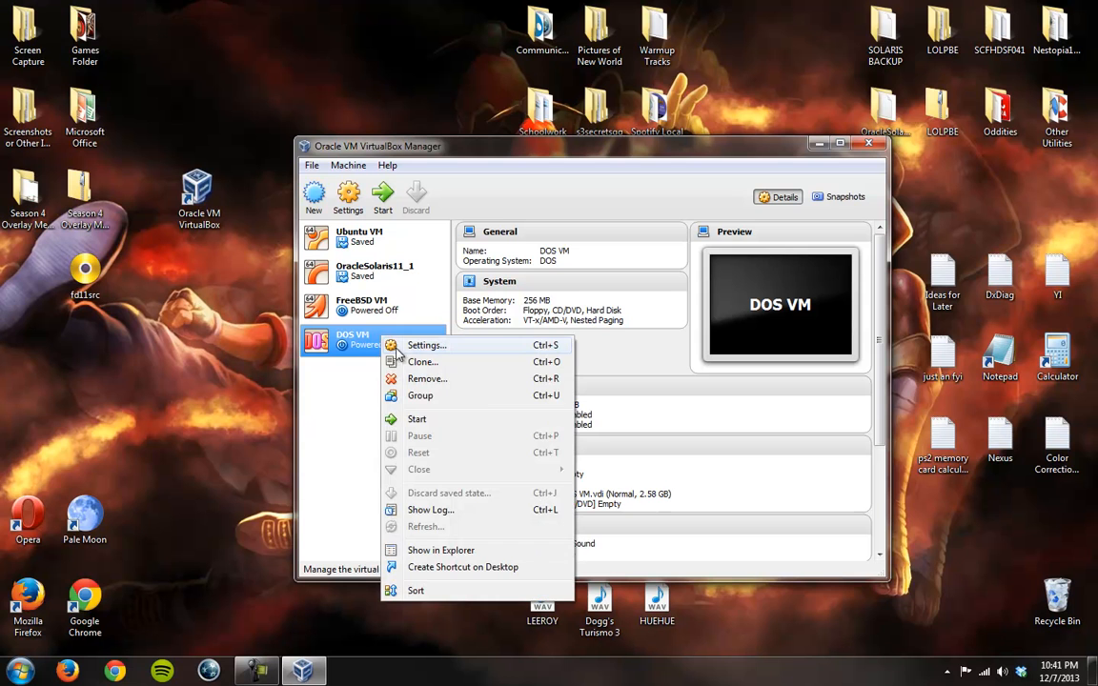
pyautogui.click(407, 348)
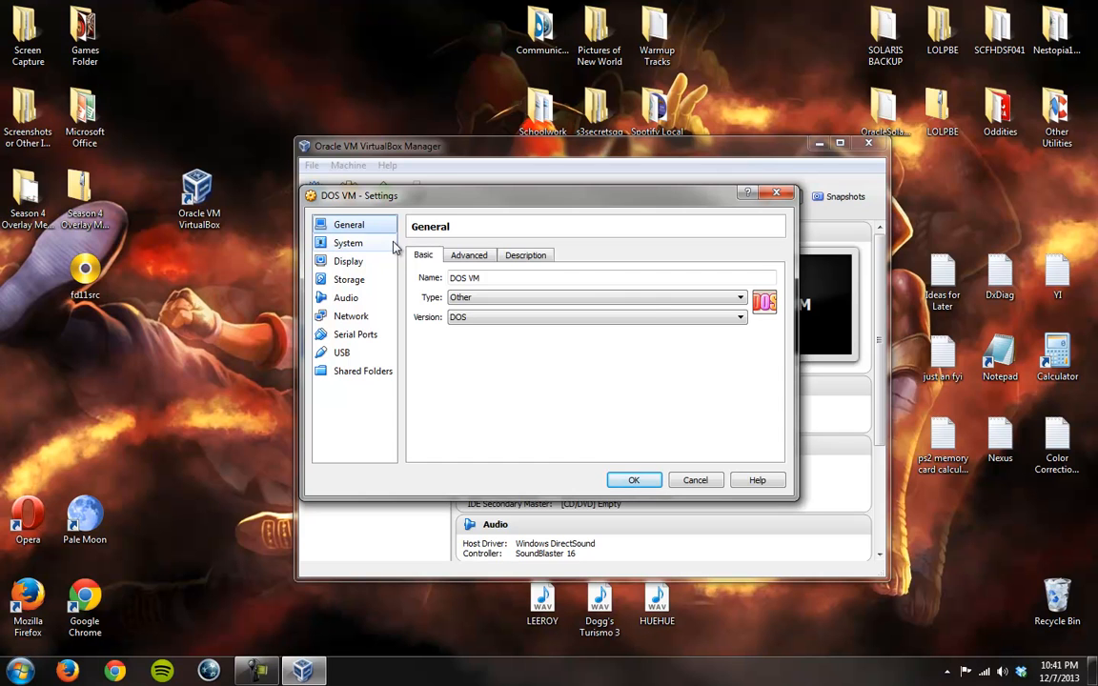
pyautogui.click(357, 284)
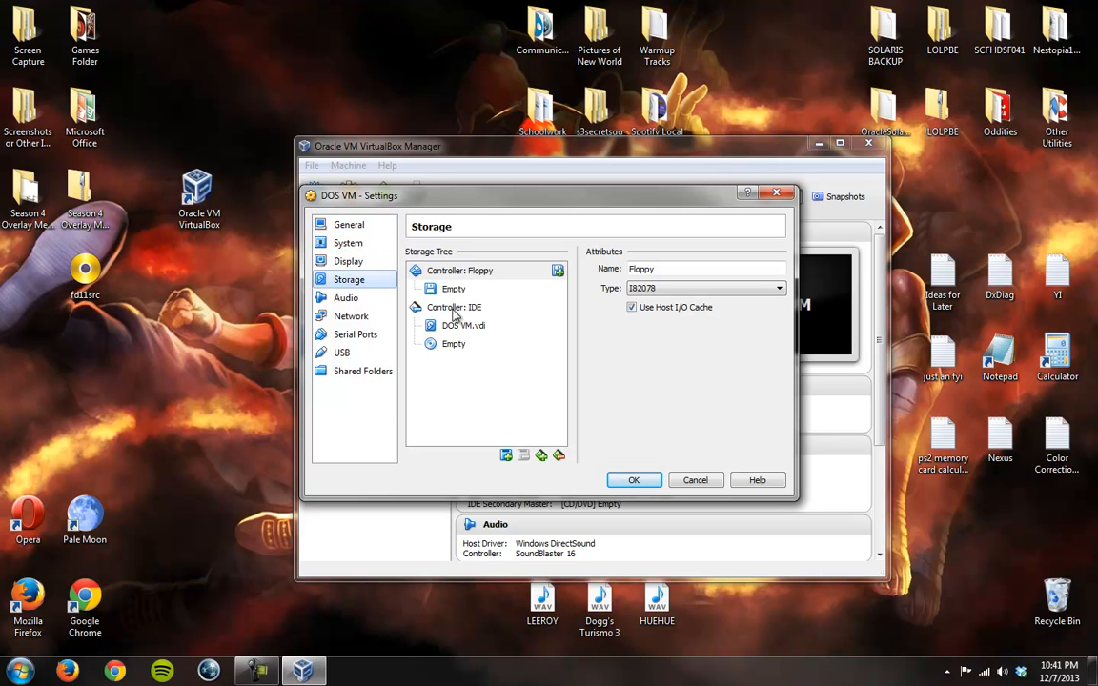
pyautogui.click(329, 225)
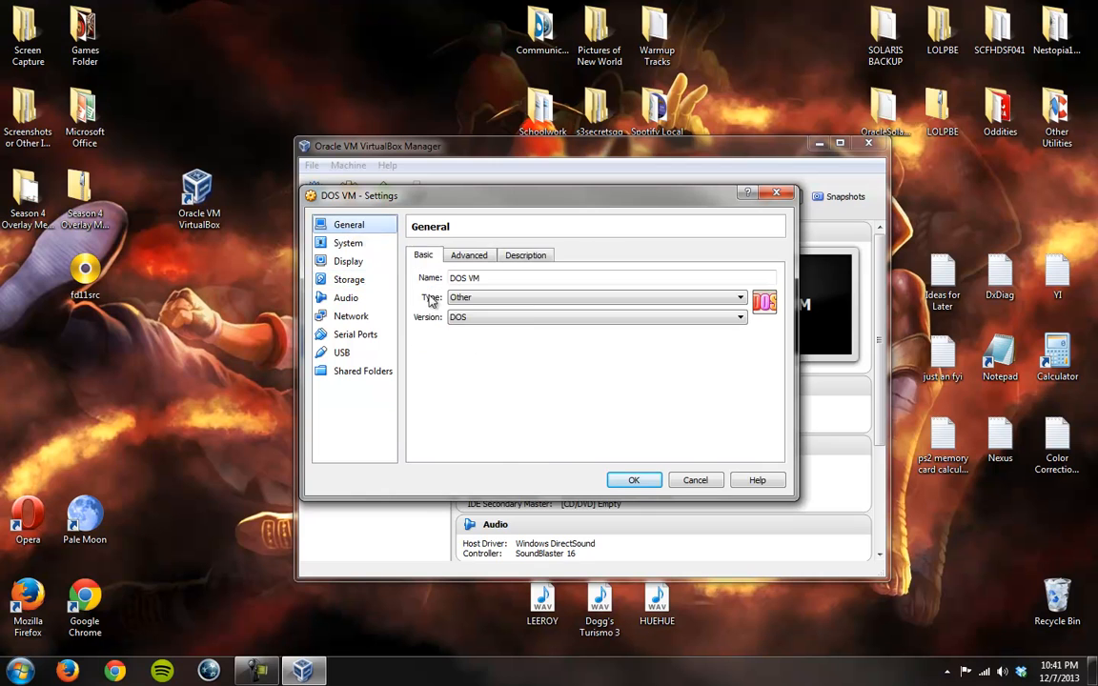
# Step: Move CD/DVD above Floppy in the DOS VM's system boot order
pyautogui.click(354, 244)
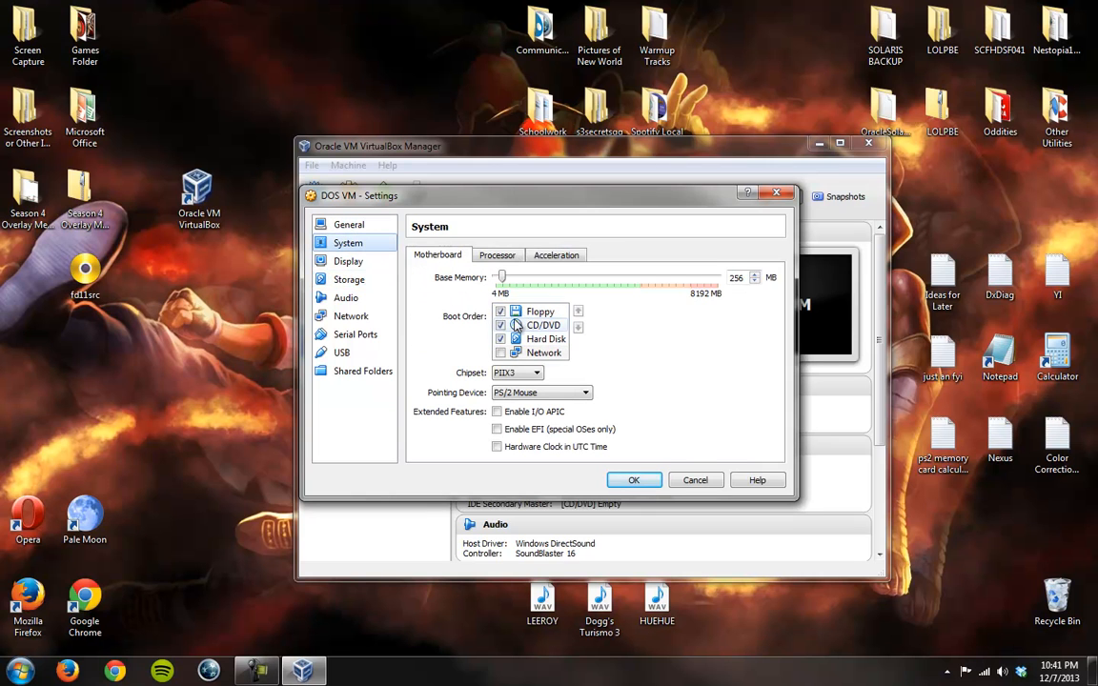
pyautogui.click(532, 357)
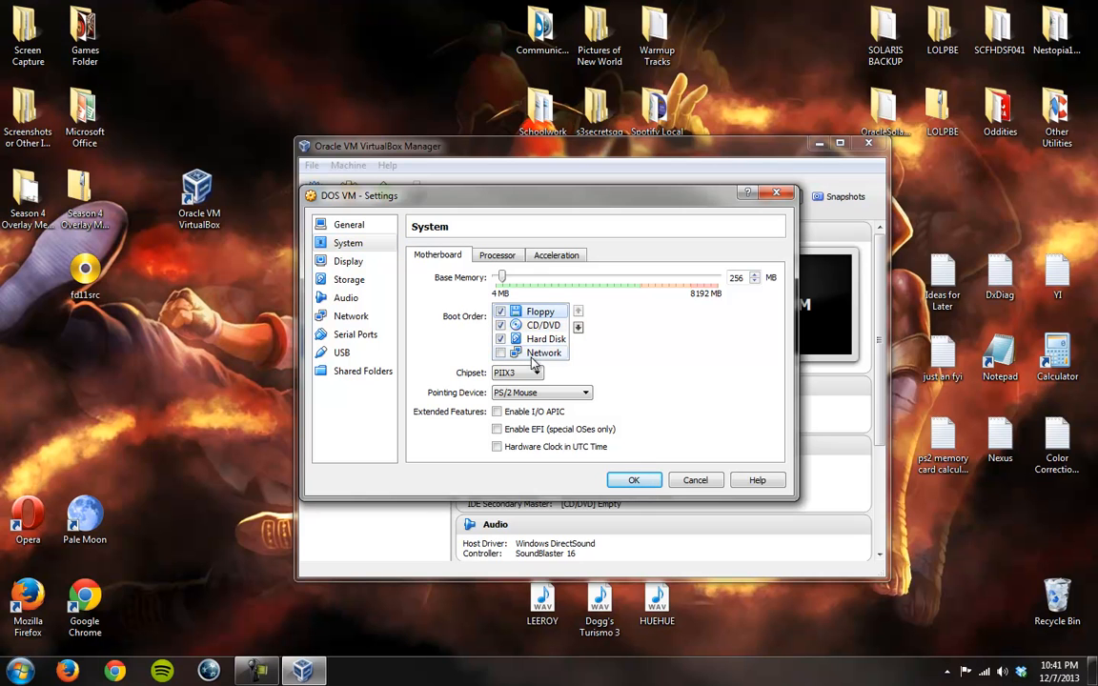
pyautogui.click(533, 325)
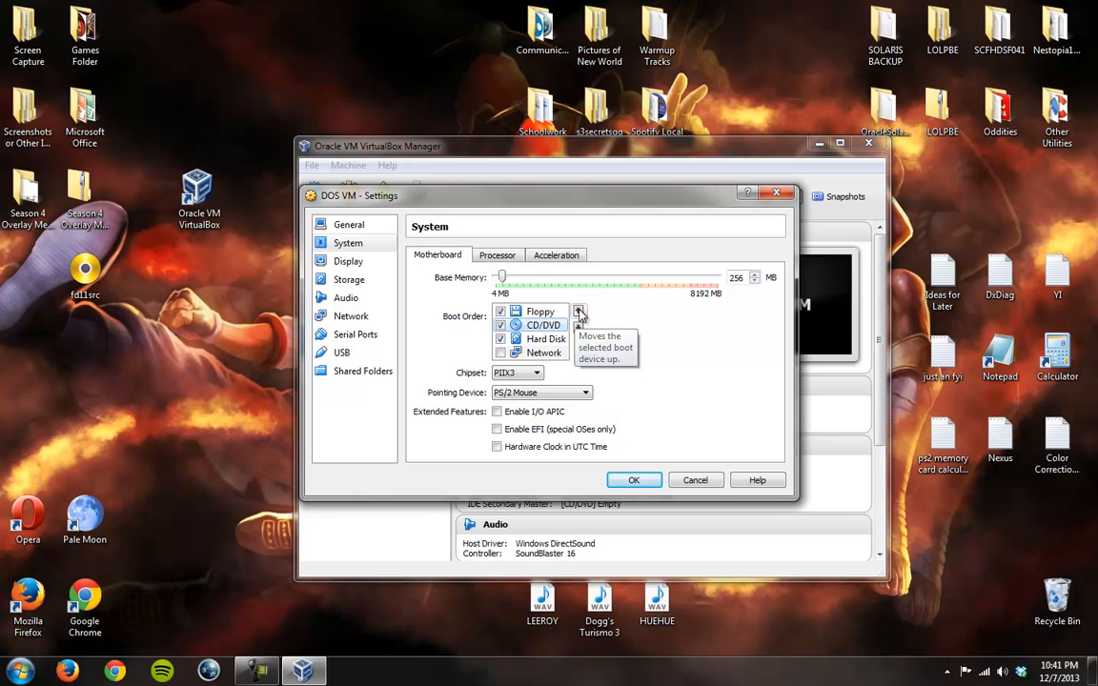
pyautogui.click(579, 315)
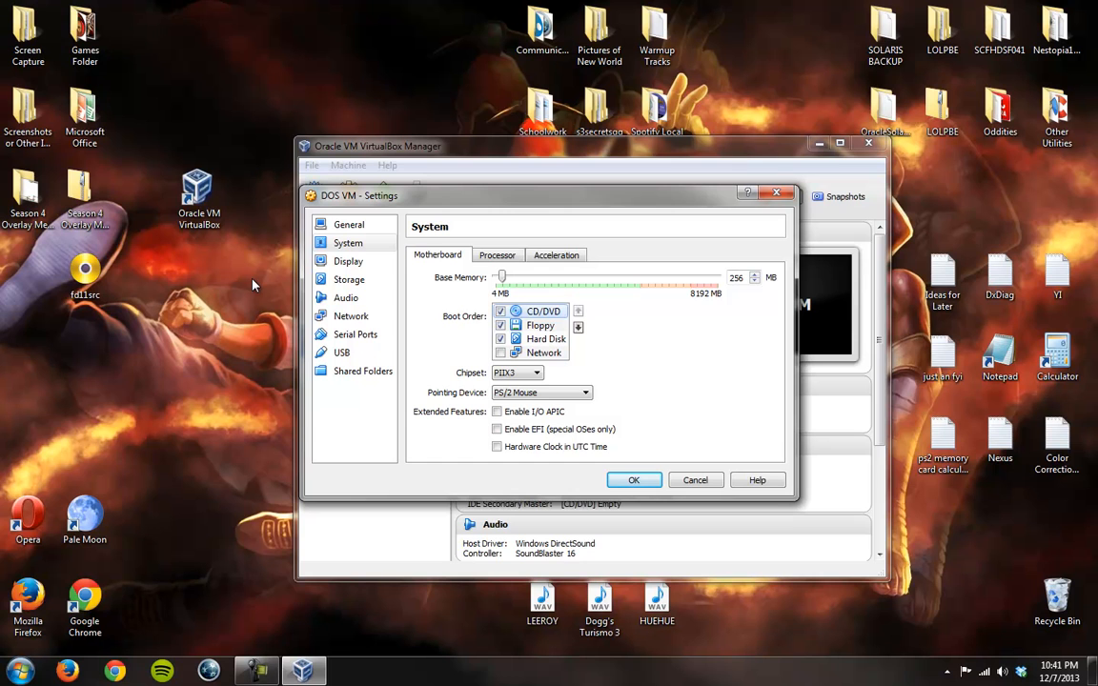
# Step: Move the fd11src disc image from the desktop into the DOS VM folder inside VirtualBox VMs, and close the folder window
pyautogui.moveTo(20, 255); pyautogui.dragTo(143, 295)
pyautogui.click(143, 295)
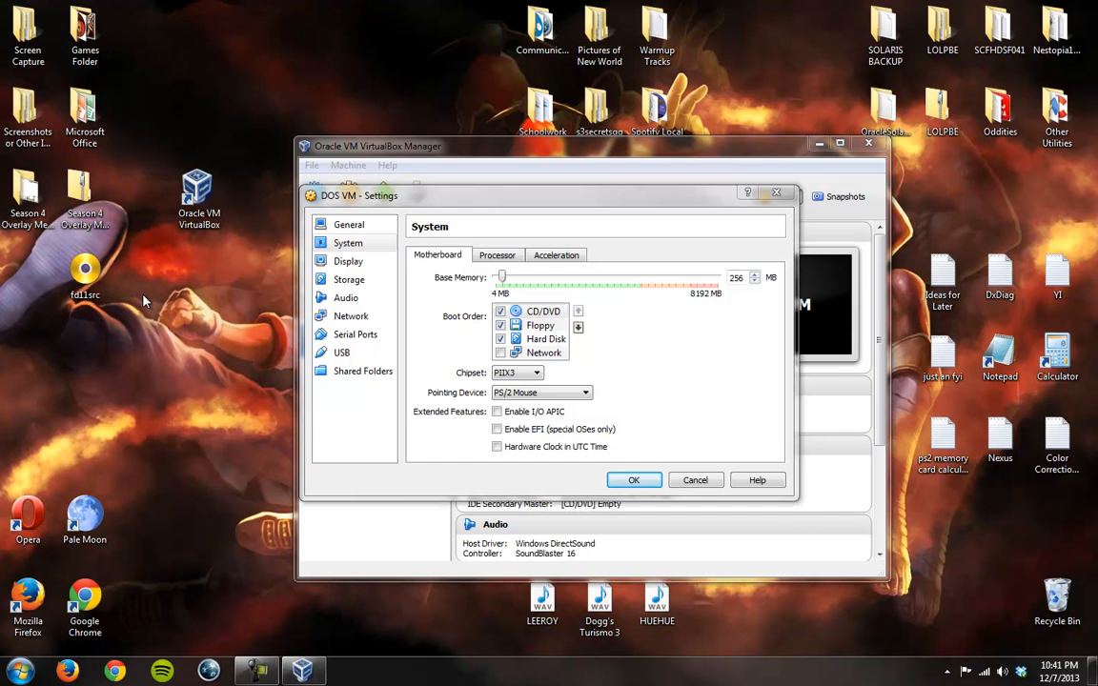
pyautogui.click(365, 281)
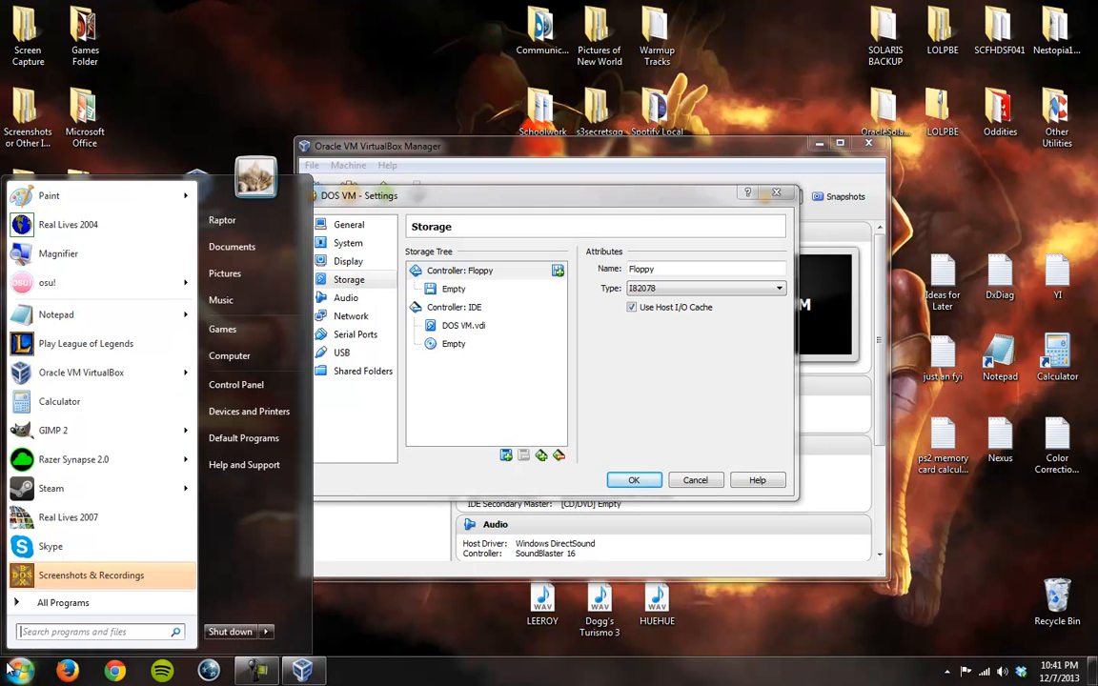
pyautogui.press('super')
pyautogui.click(239, 220)
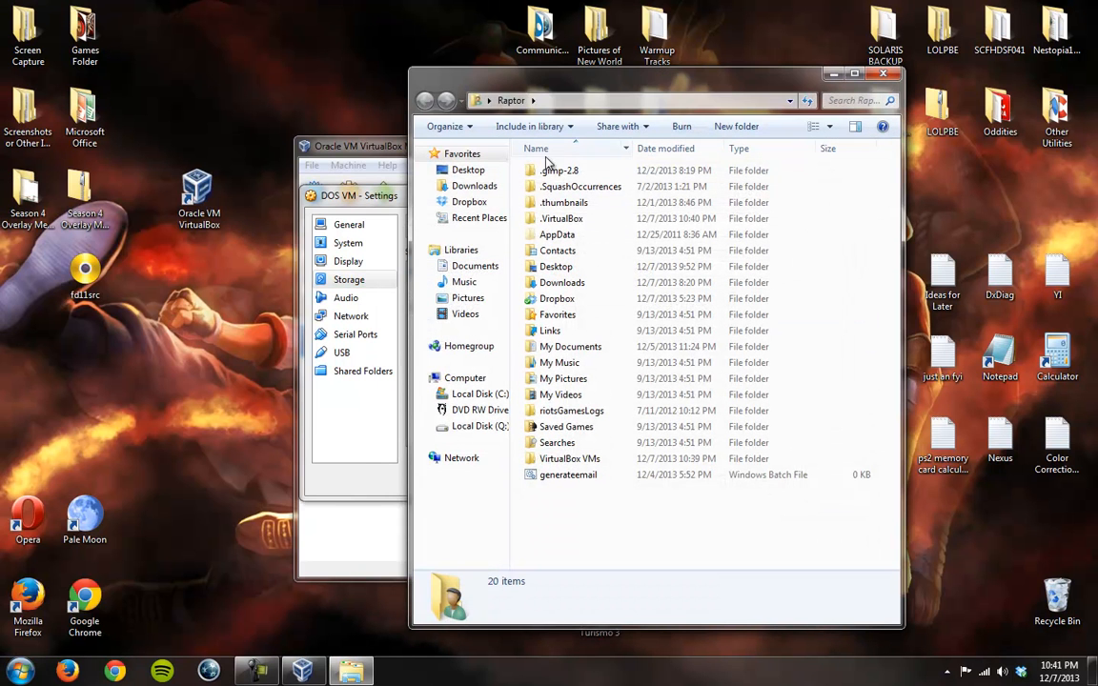
pyautogui.doubleClick(569, 459)
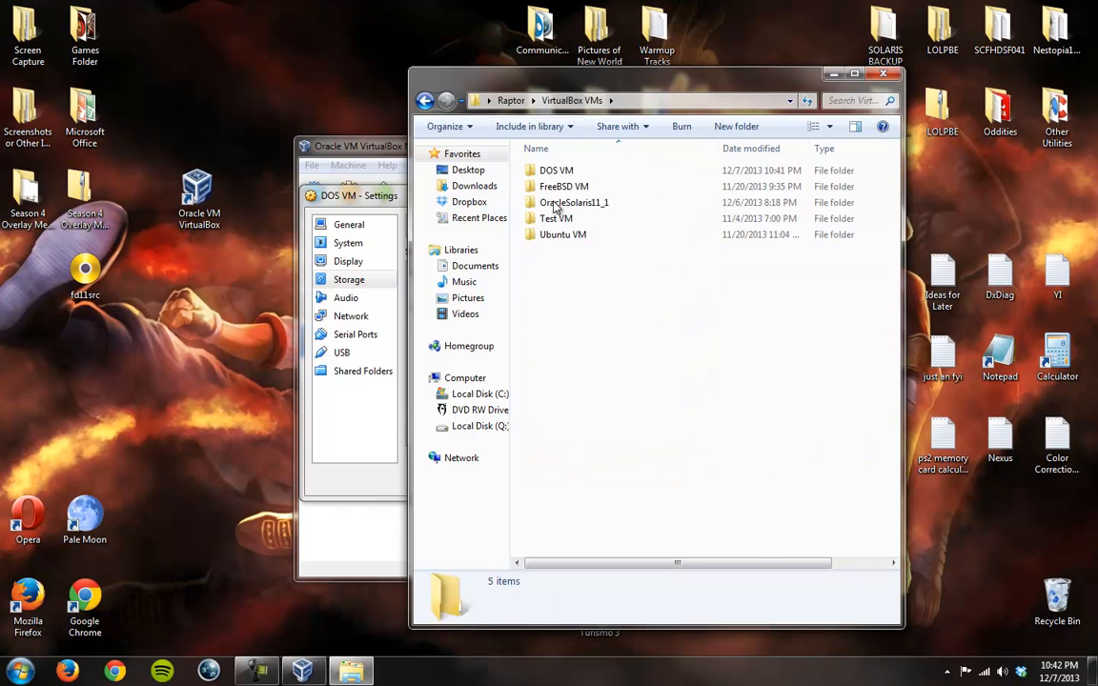
pyautogui.doubleClick(562, 171)
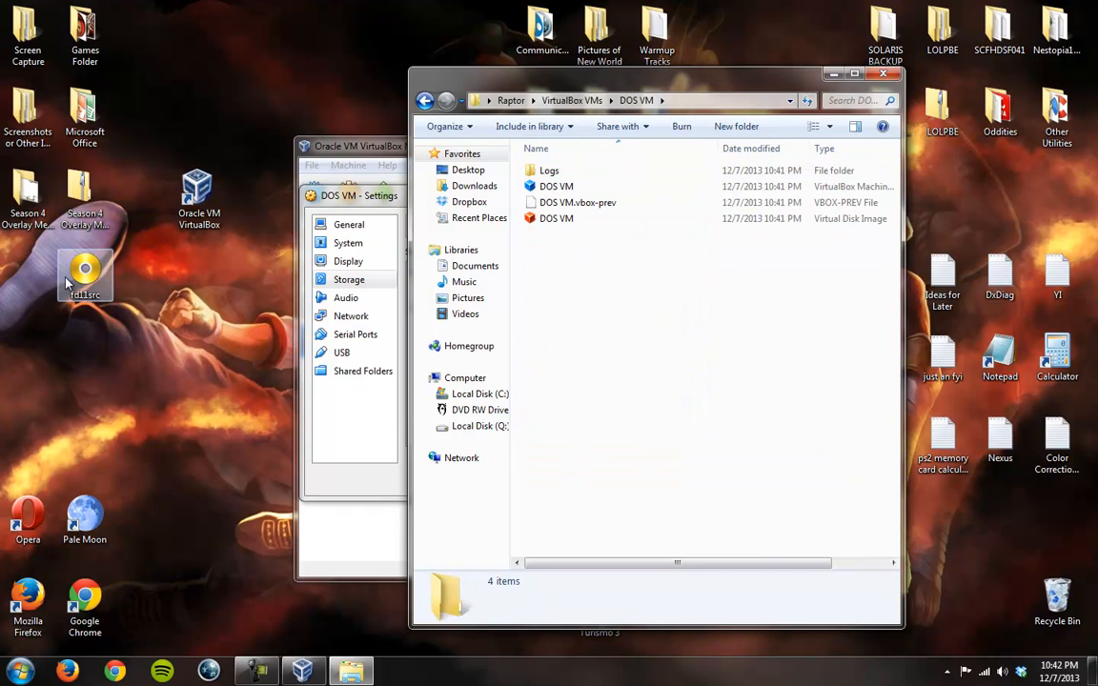
pyautogui.moveTo(324, 324); pyautogui.dragTo(522, 227)
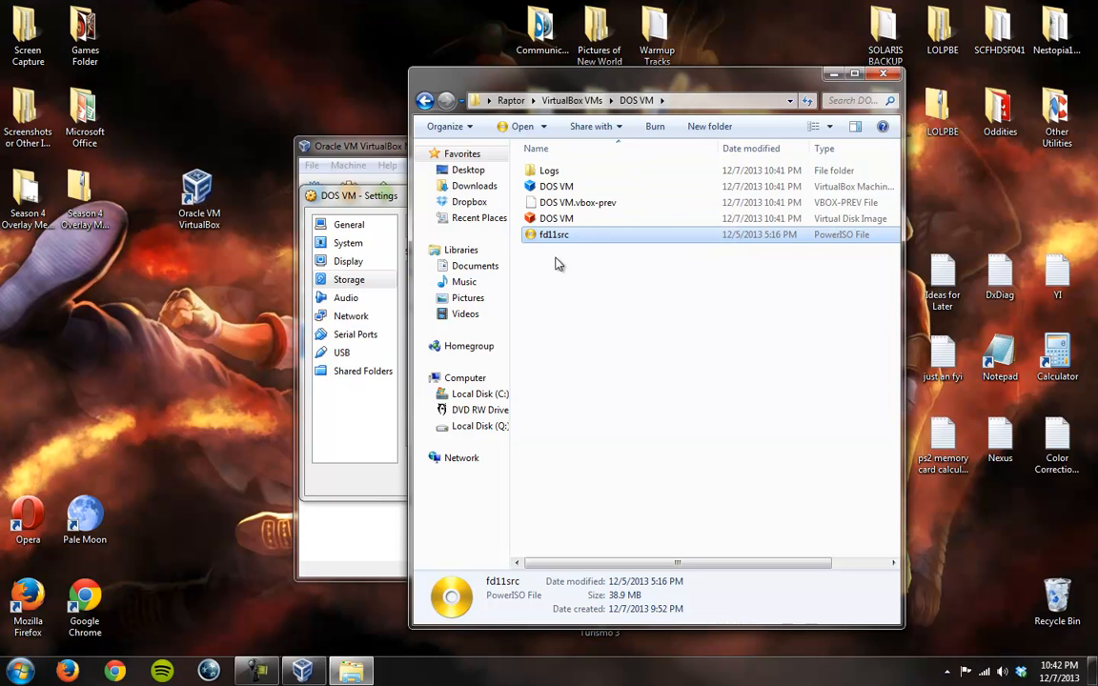
pyautogui.click(424, 102)
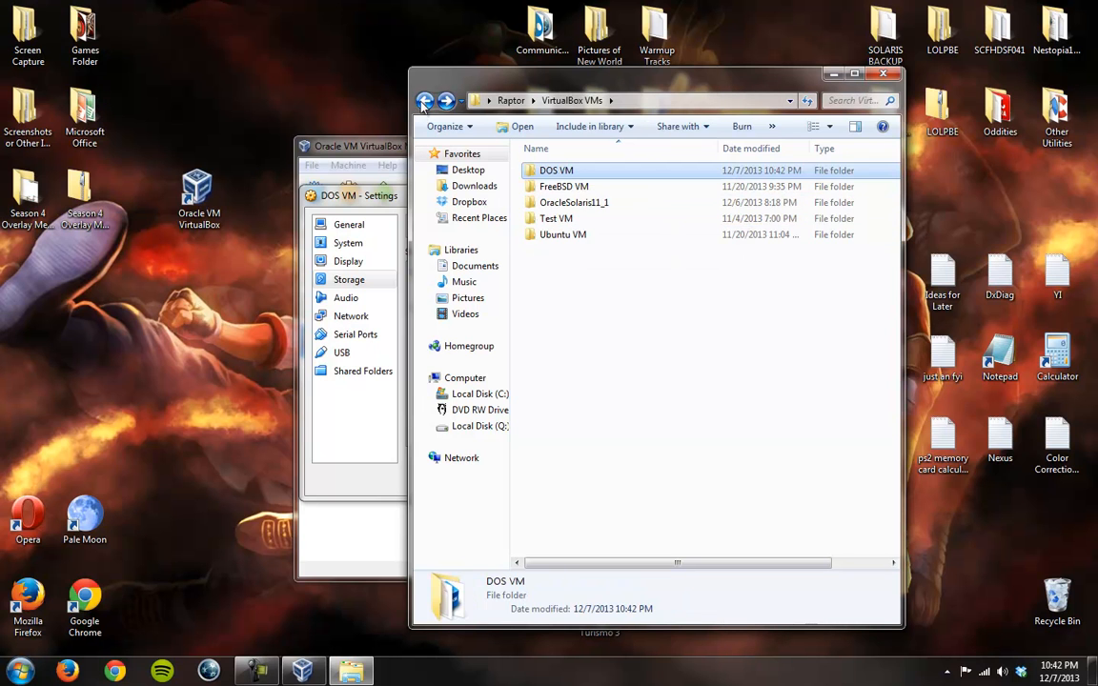
pyautogui.click(883, 73)
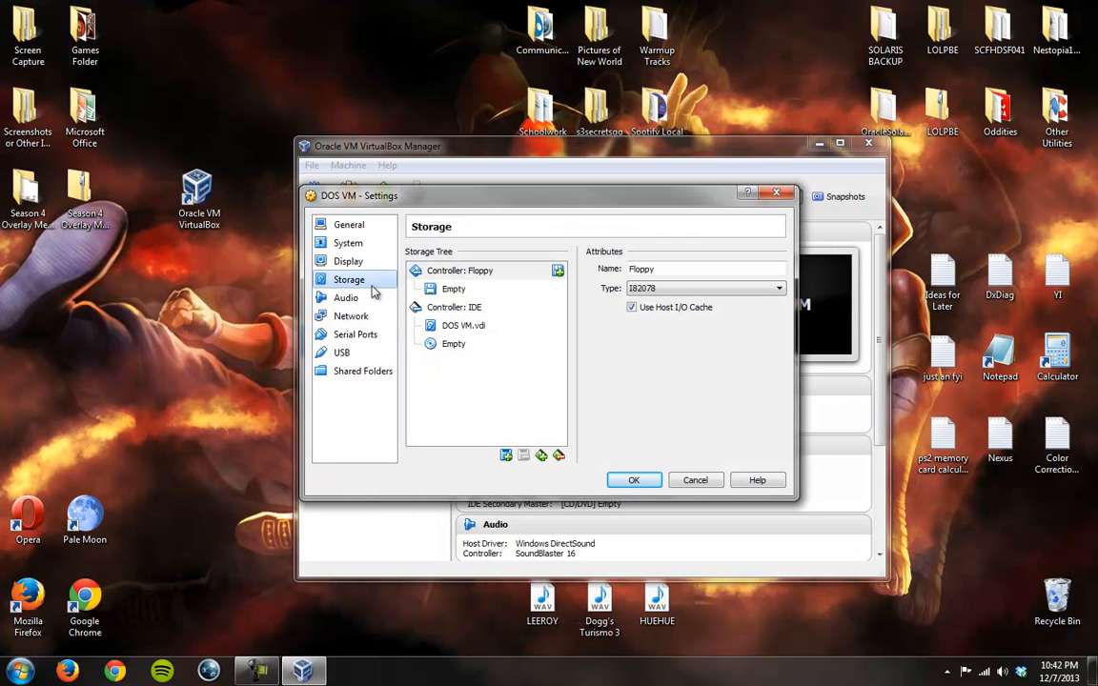
# Step: Browse the DOS VM folder for a virtual disk file for the empty IDE CD/DVD drive and leave the chooser
pyautogui.click(454, 344)
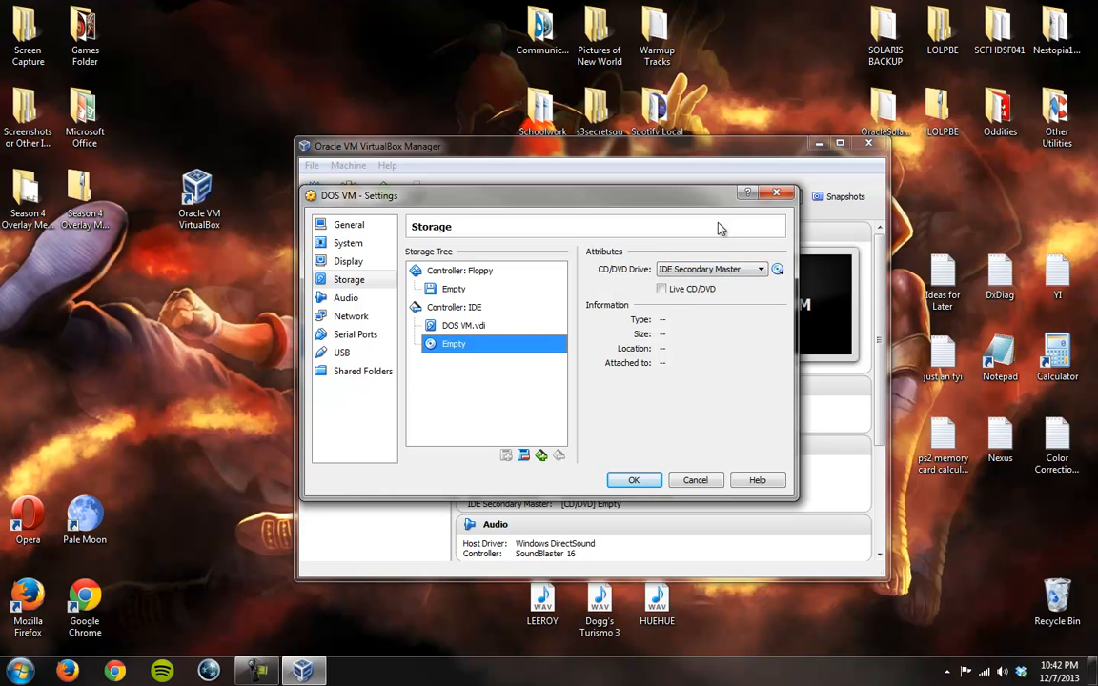
pyautogui.click(778, 270)
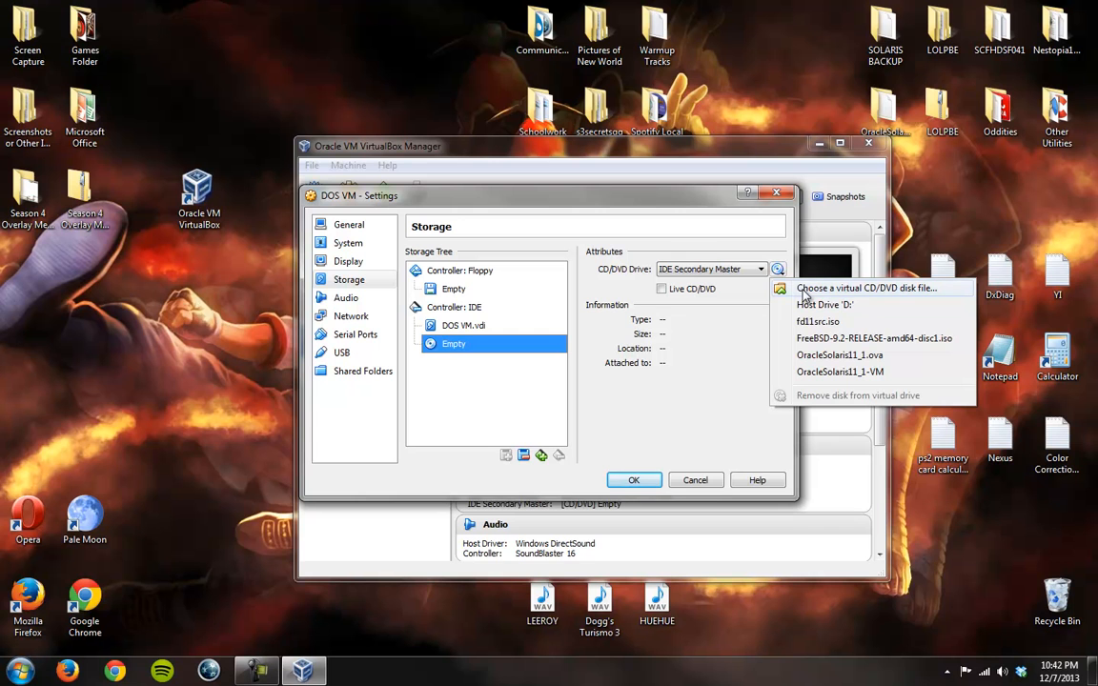
pyautogui.click(803, 289)
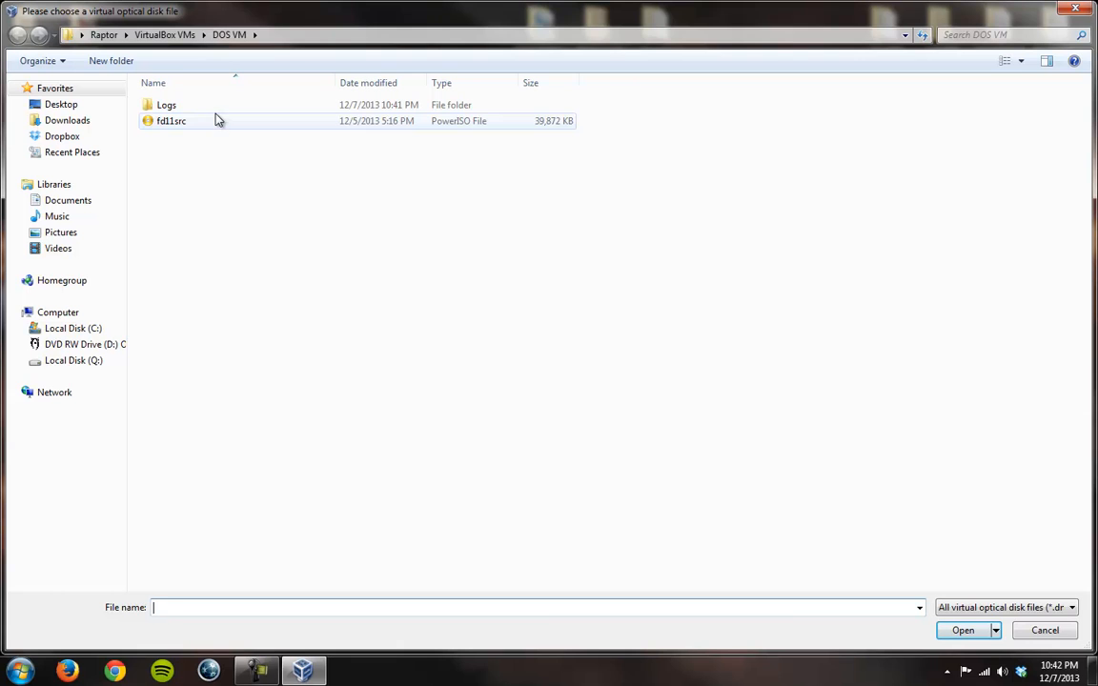
pyautogui.click(226, 35)
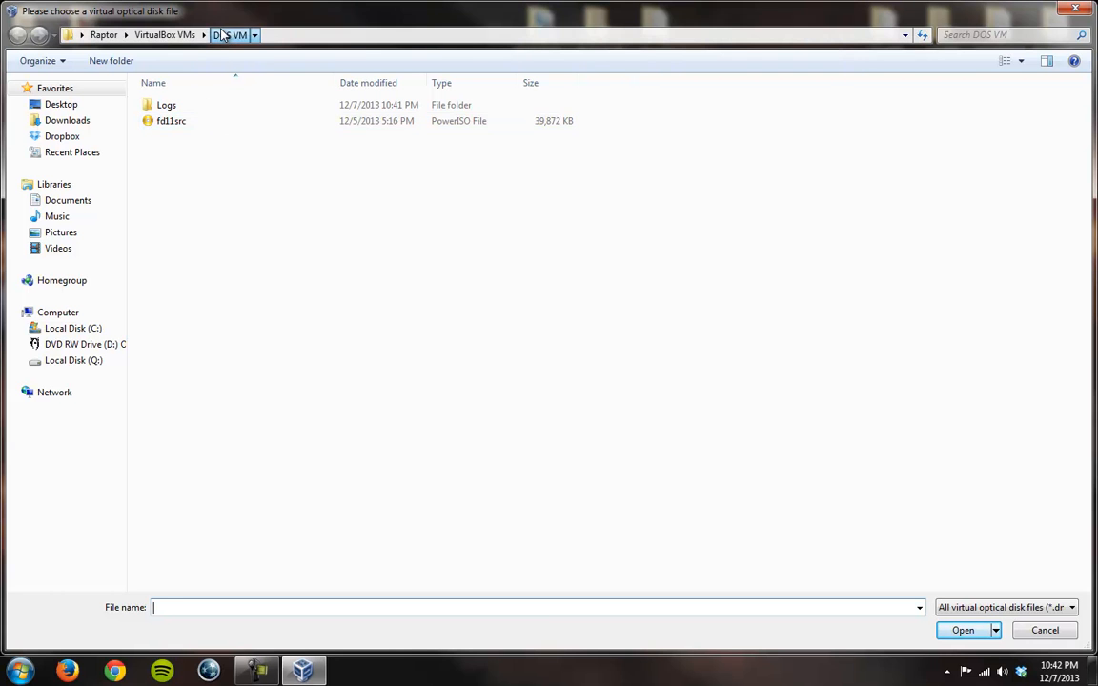
pyautogui.click(196, 127)
pyautogui.click(1079, 8)
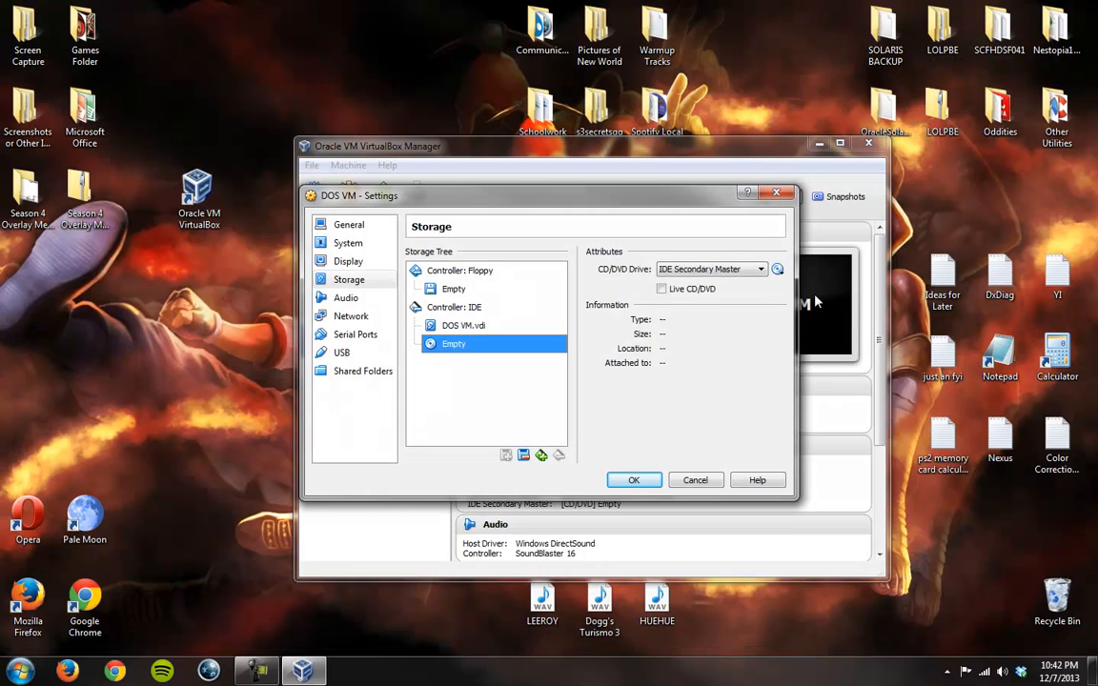
# Step: Load fd11src.iso into the IDE Secondary Master CD/DVD drive
pyautogui.click(710, 268)
pyautogui.click(710, 292)
pyautogui.click(778, 269)
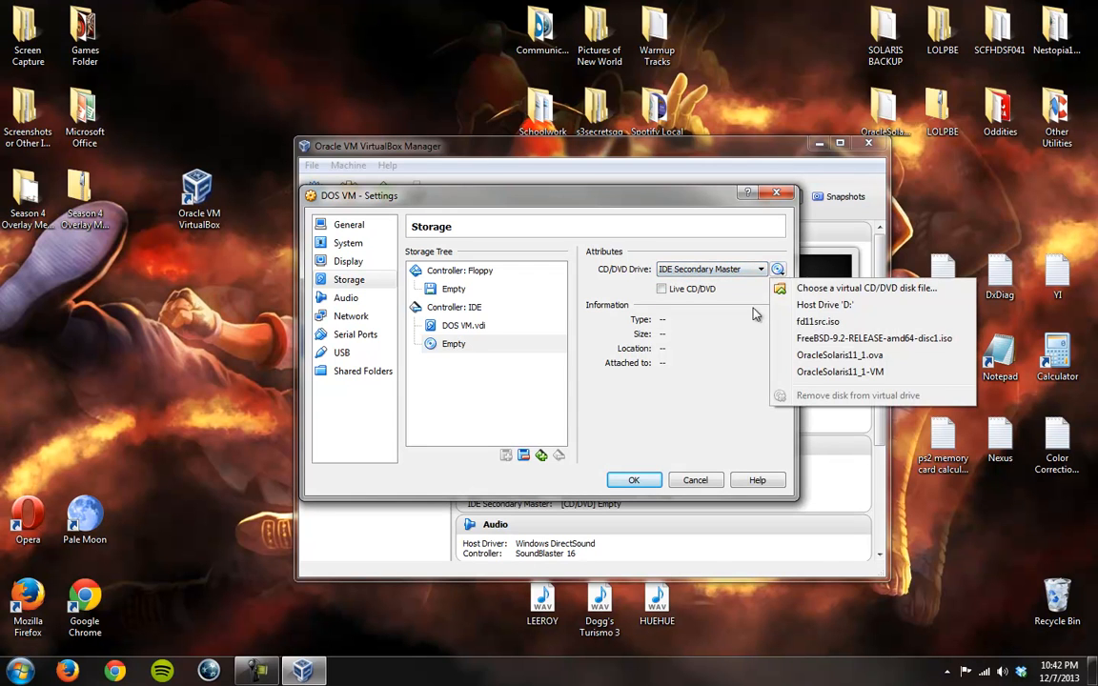
pyautogui.click(796, 322)
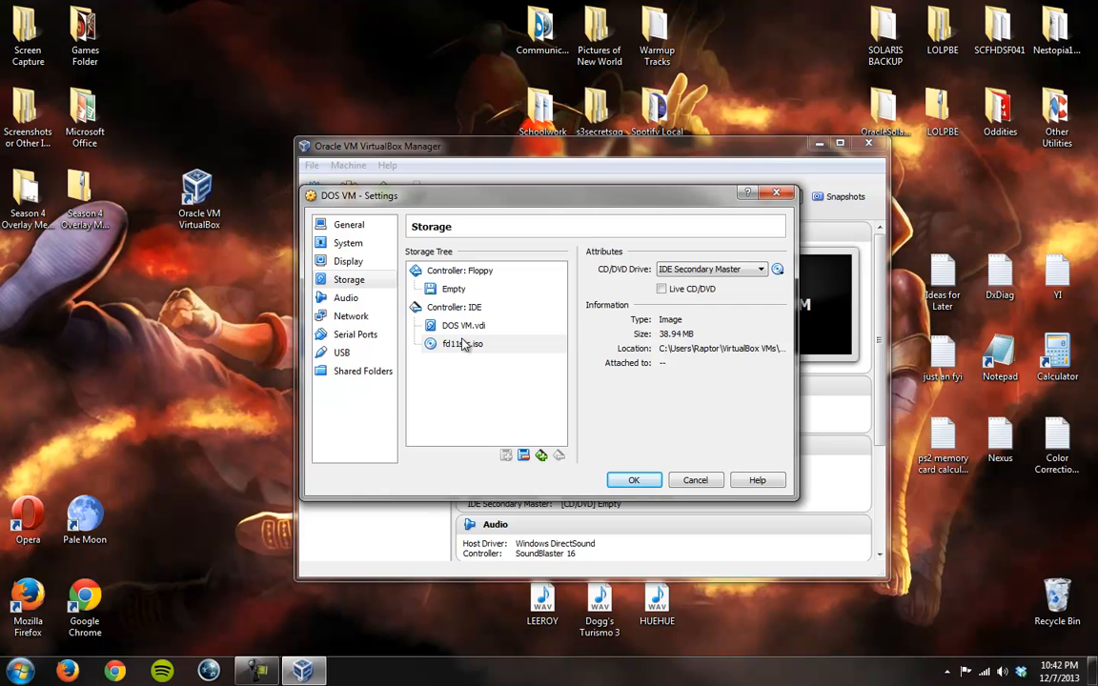
# Step: Look at the virtual floppy disk file chooser and its file types for the empty floppy drive, without choosing a file
pyautogui.click(441, 288)
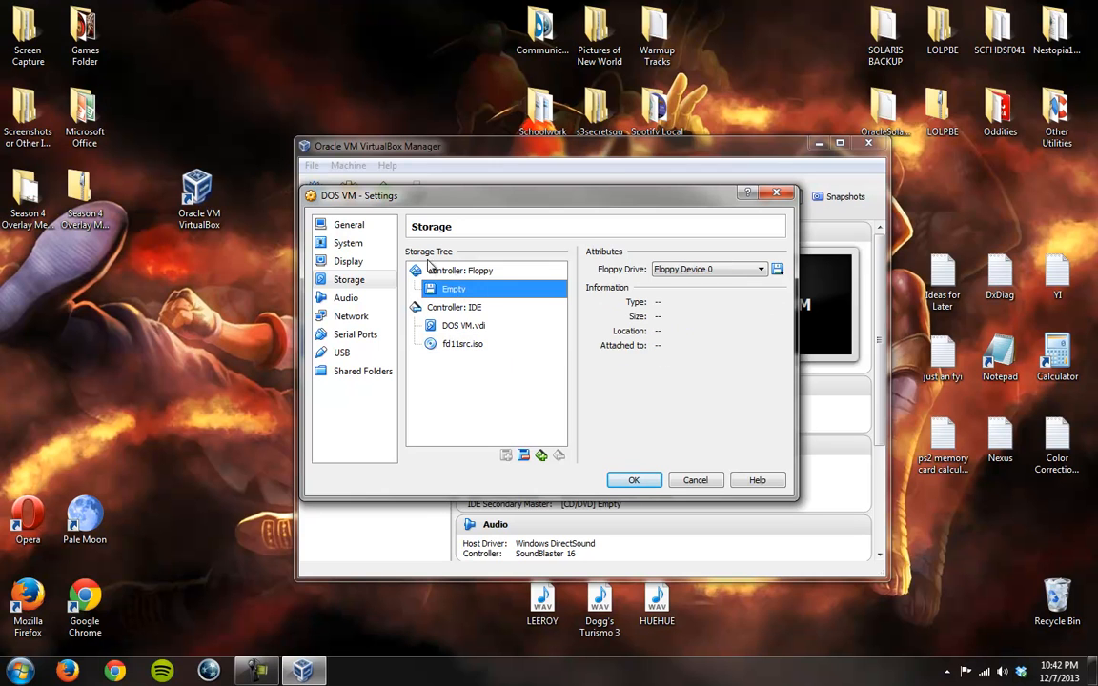
pyautogui.click(777, 269)
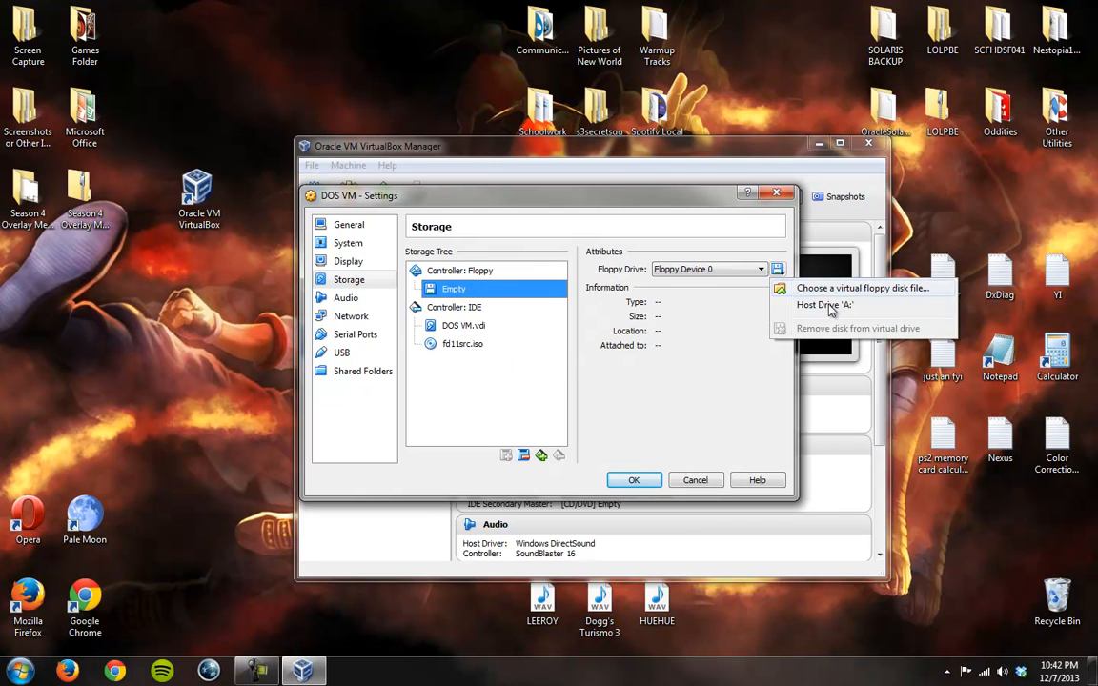
pyautogui.click(840, 290)
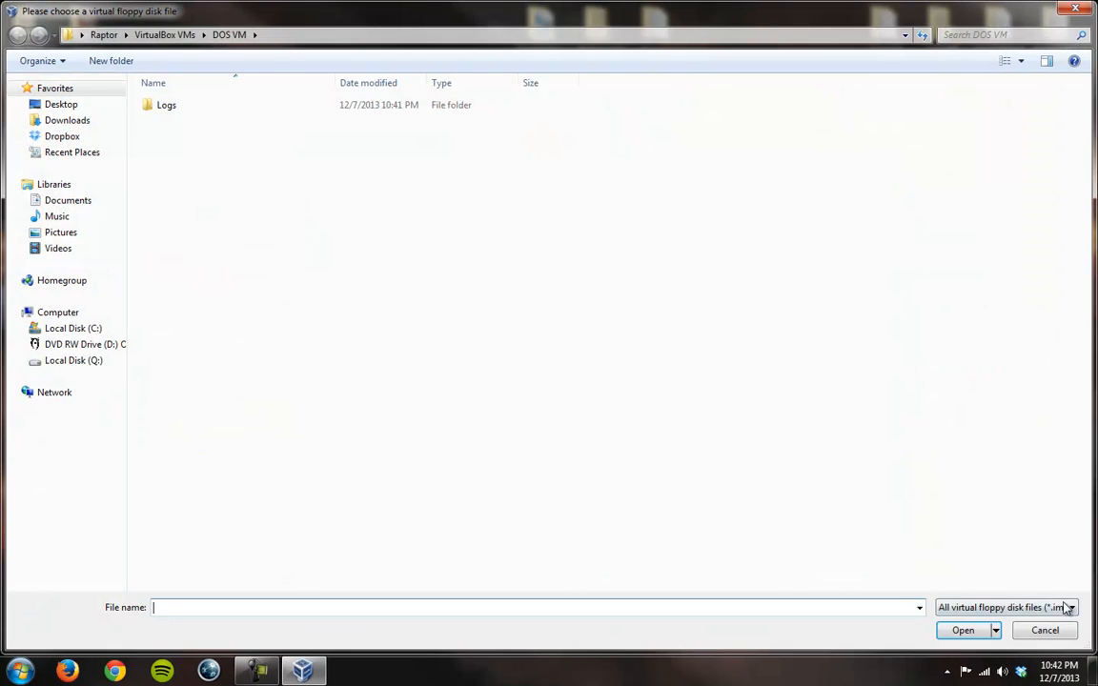
pyautogui.click(1064, 608)
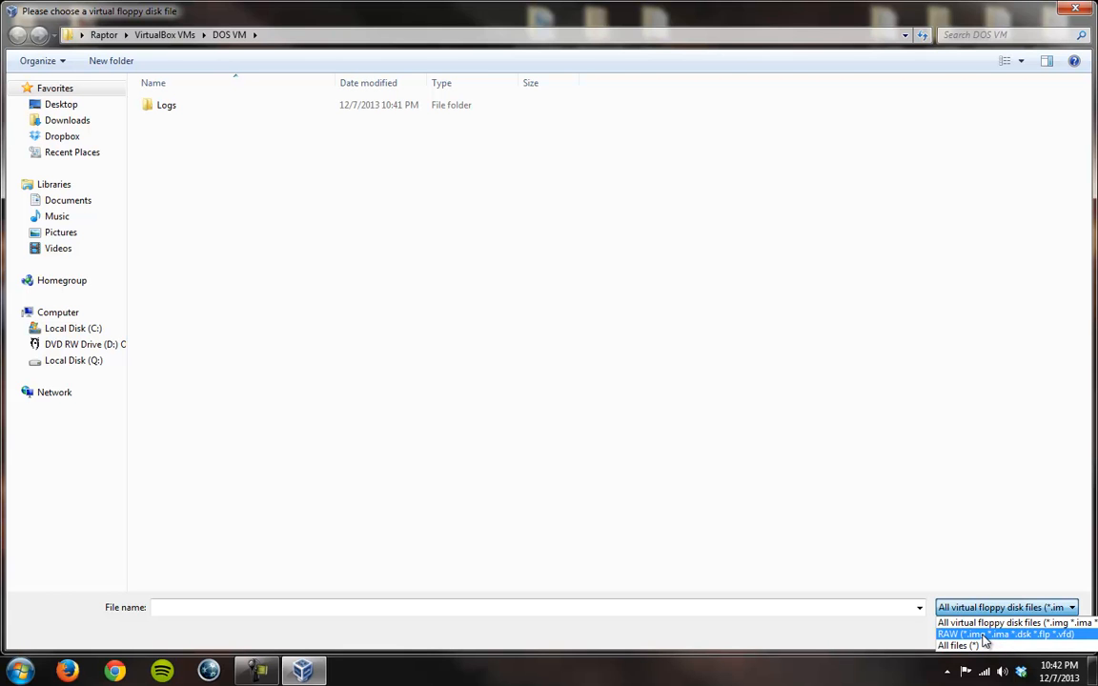
pyautogui.click(1075, 10)
pyautogui.click(1075, 10)
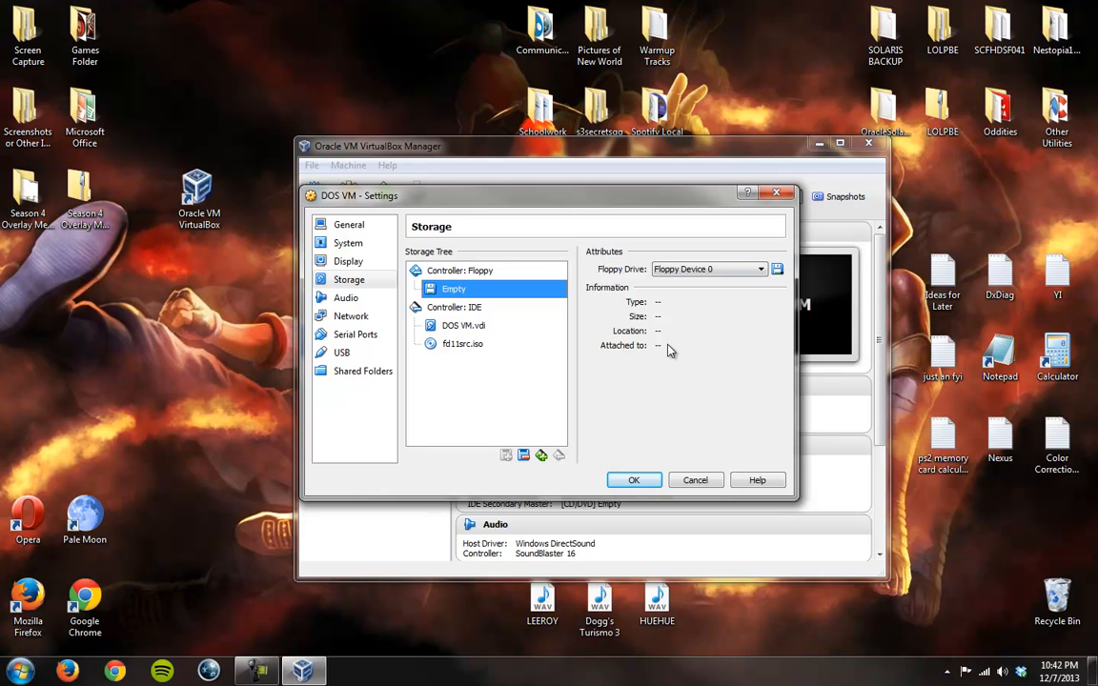
# Step: Review the DOS VM's System motherboard, processor and acceleration settings and its Display video, remote display and video capture settings
pyautogui.click(358, 242)
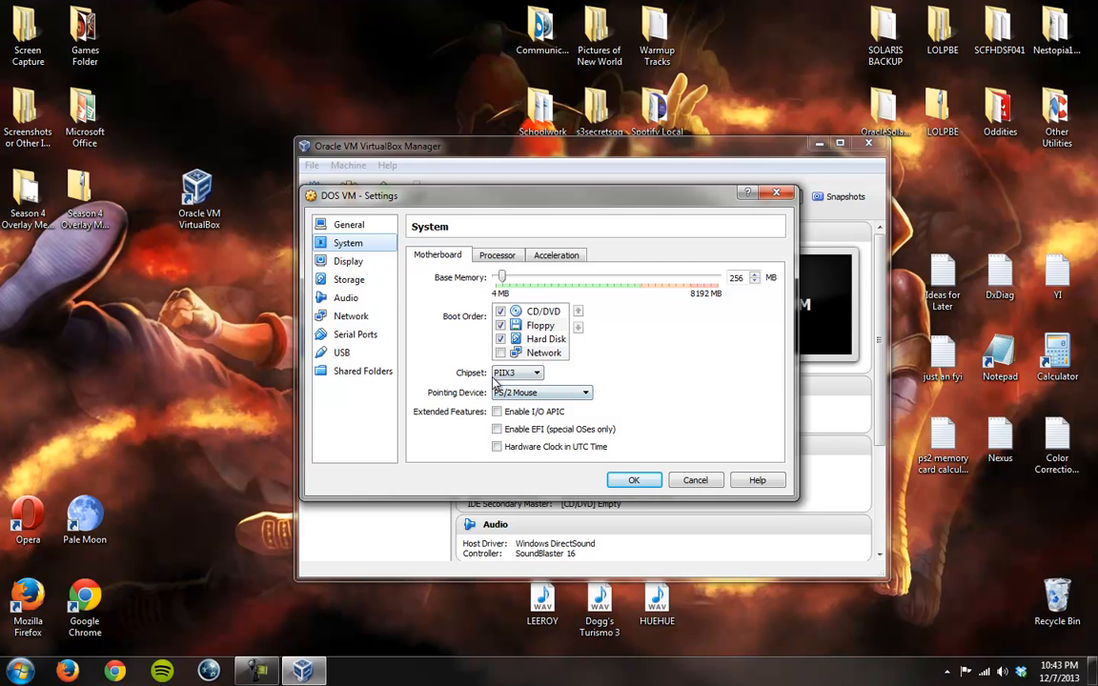
pyautogui.click(496, 255)
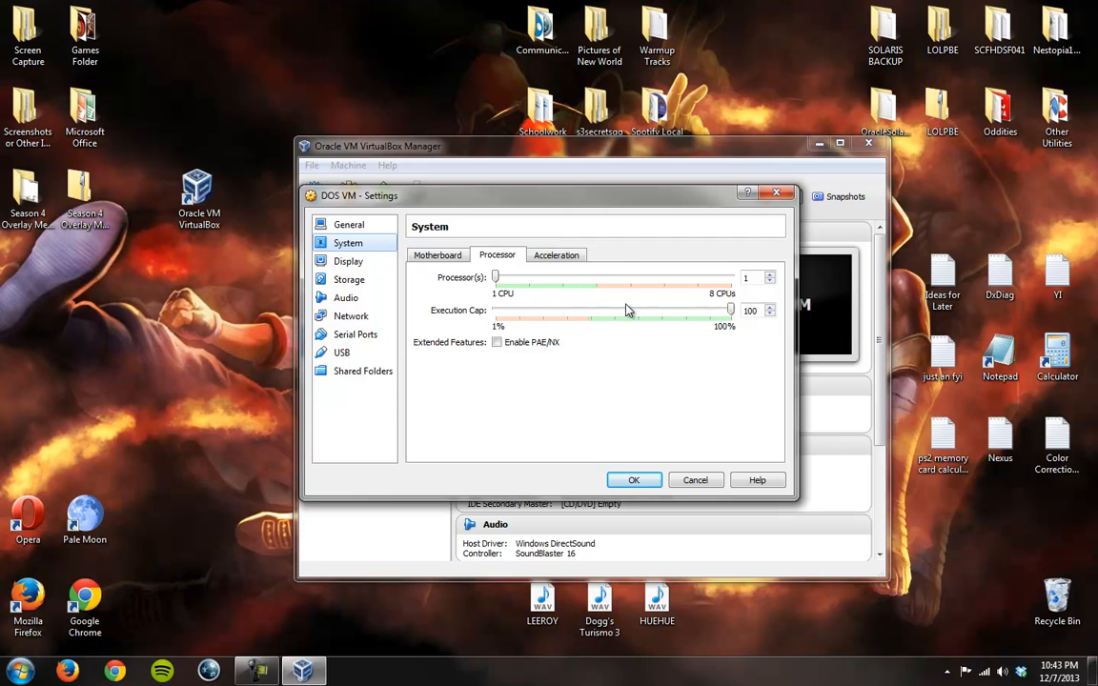
pyautogui.click(555, 255)
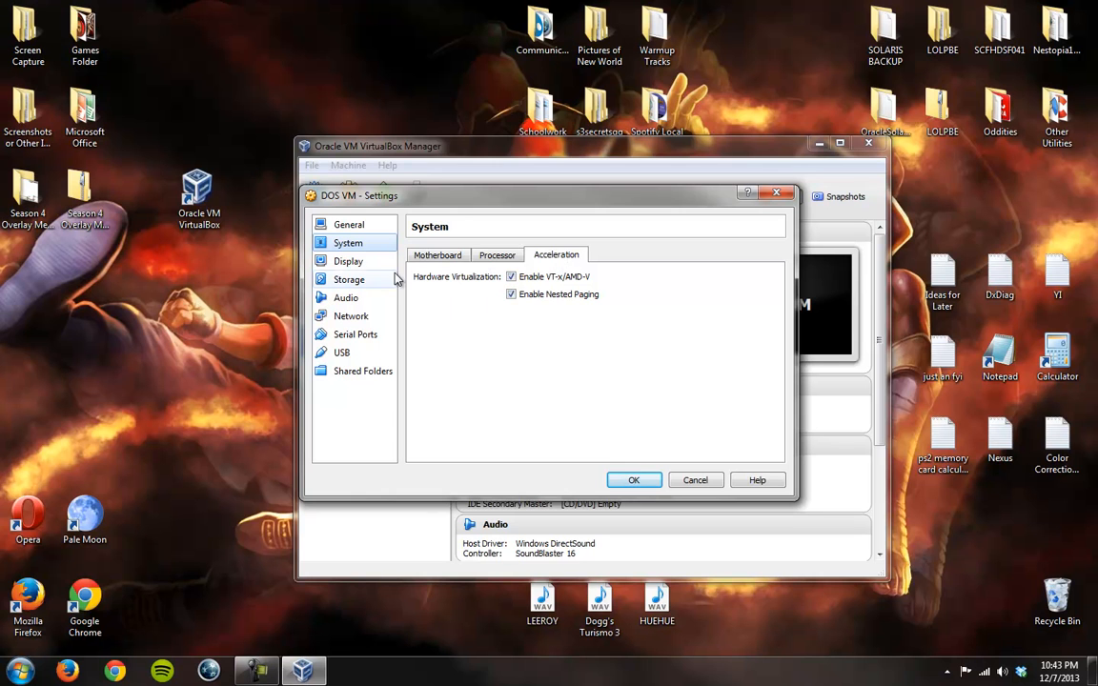
pyautogui.click(349, 261)
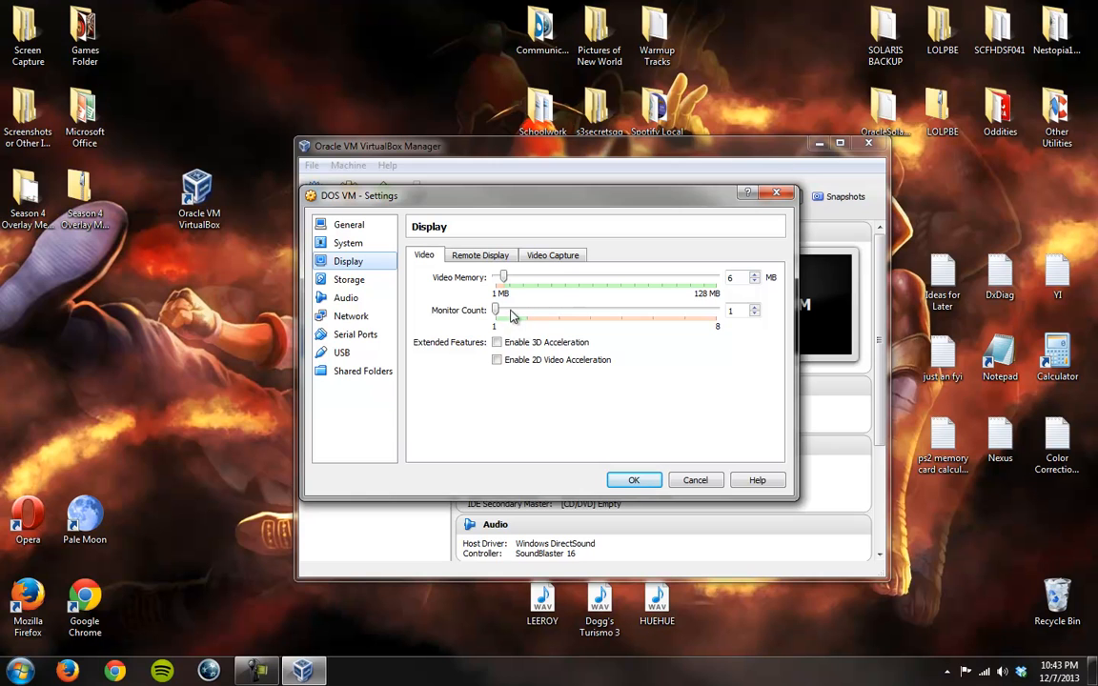
pyautogui.moveTo(500, 320); pyautogui.dragTo(515, 317)
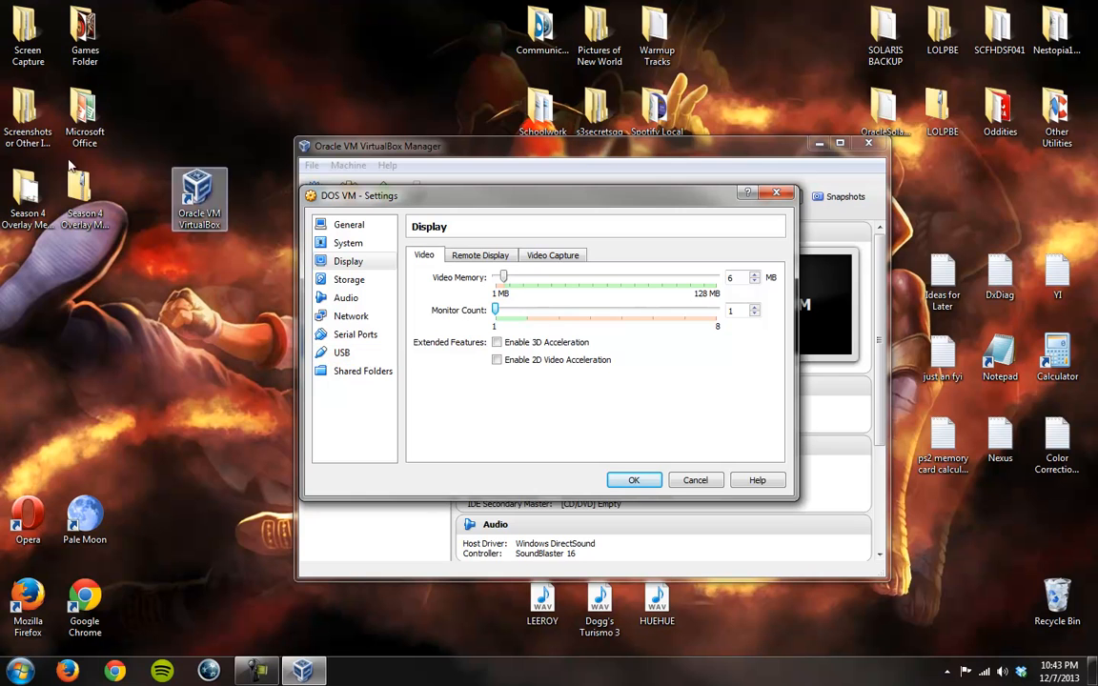
pyautogui.click(474, 255)
pyautogui.click(558, 256)
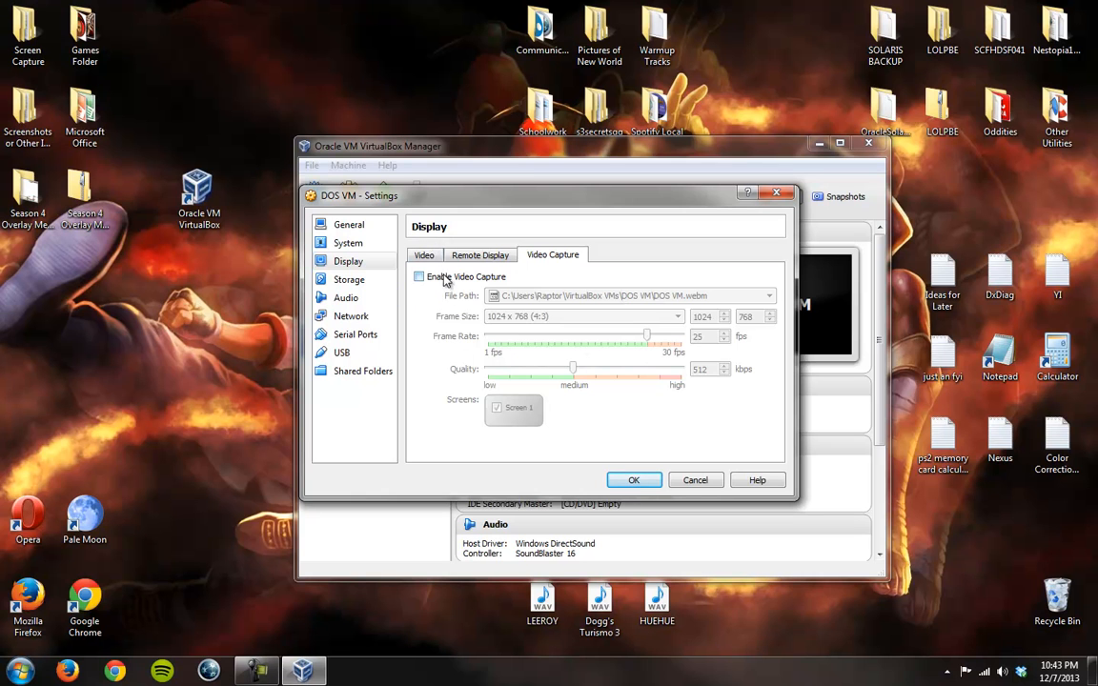
# Step: Look over the DOS VM's Storage, Network, Audio, Serial Ports, USB and Shared Folders settings
pyautogui.click(349, 279)
pyautogui.click(350, 316)
pyautogui.click(346, 298)
pyautogui.click(349, 334)
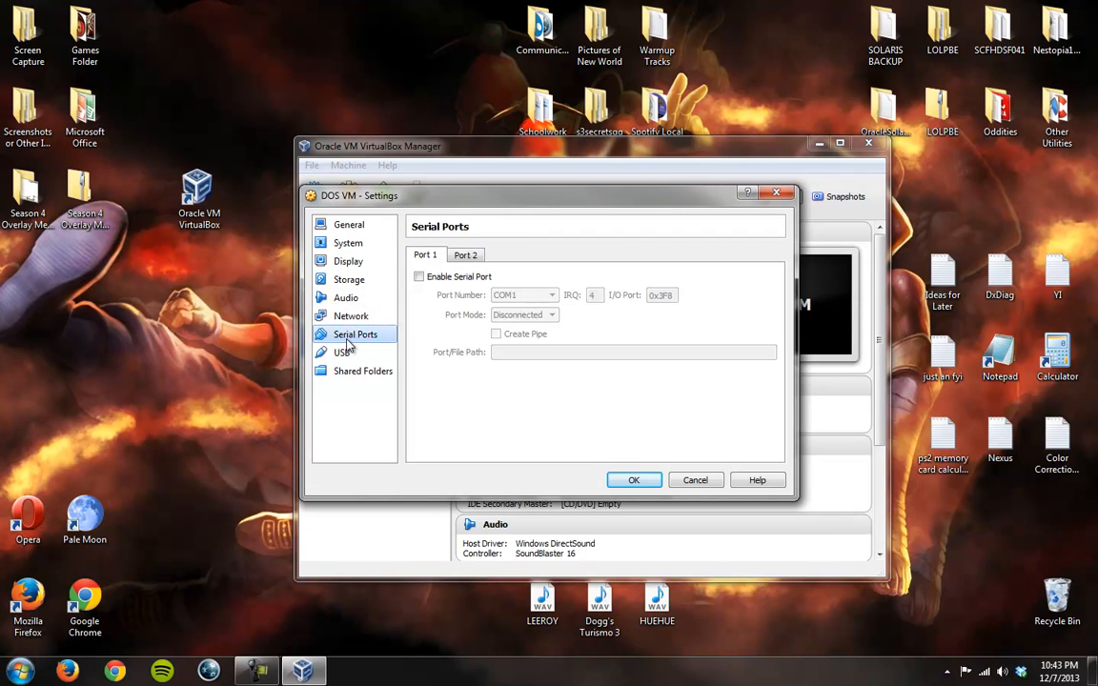
pyautogui.click(341, 352)
pyautogui.click(355, 371)
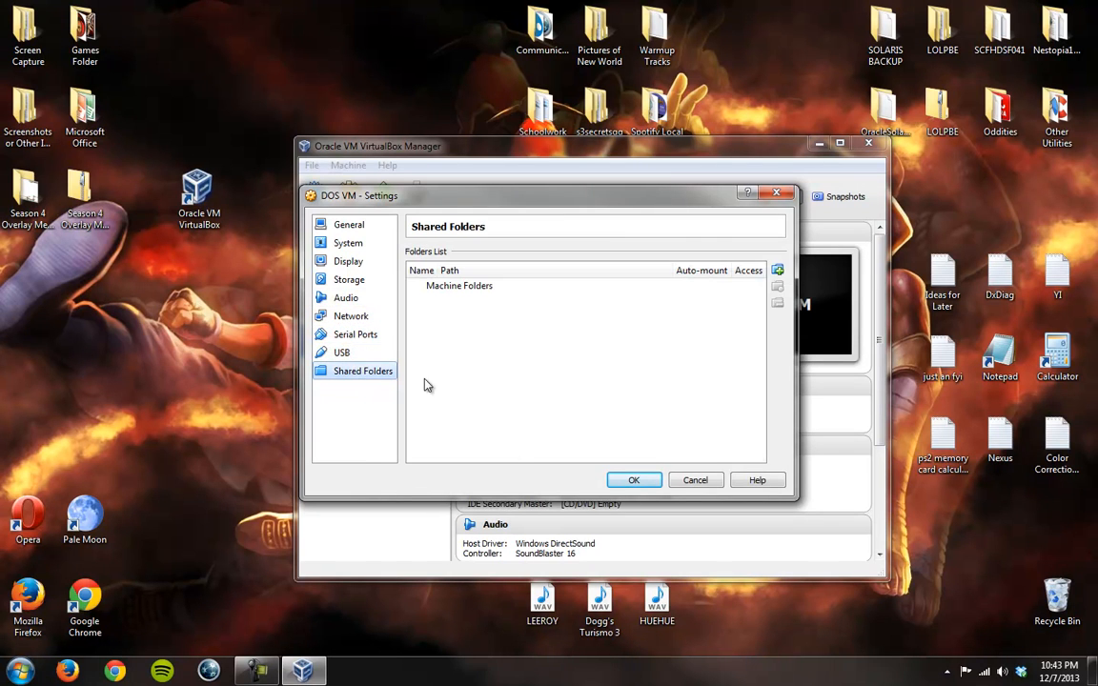
pyautogui.click(349, 333)
pyautogui.click(355, 282)
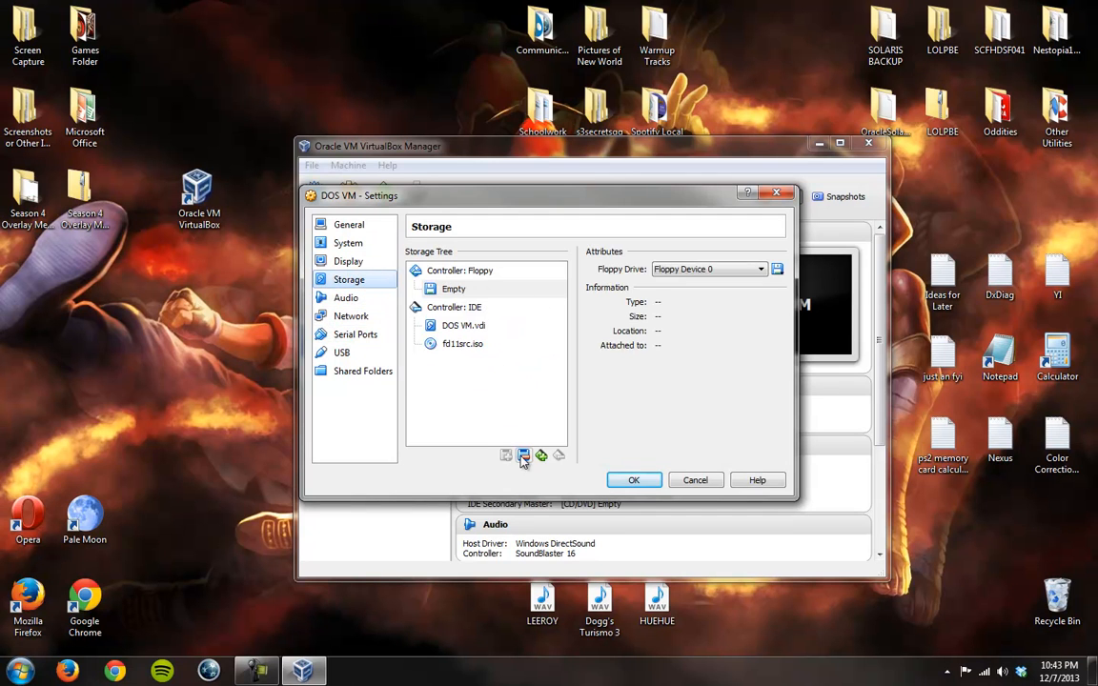
# Step: Save the DOS VM settings and start the virtual machine
pyautogui.click(633, 479)
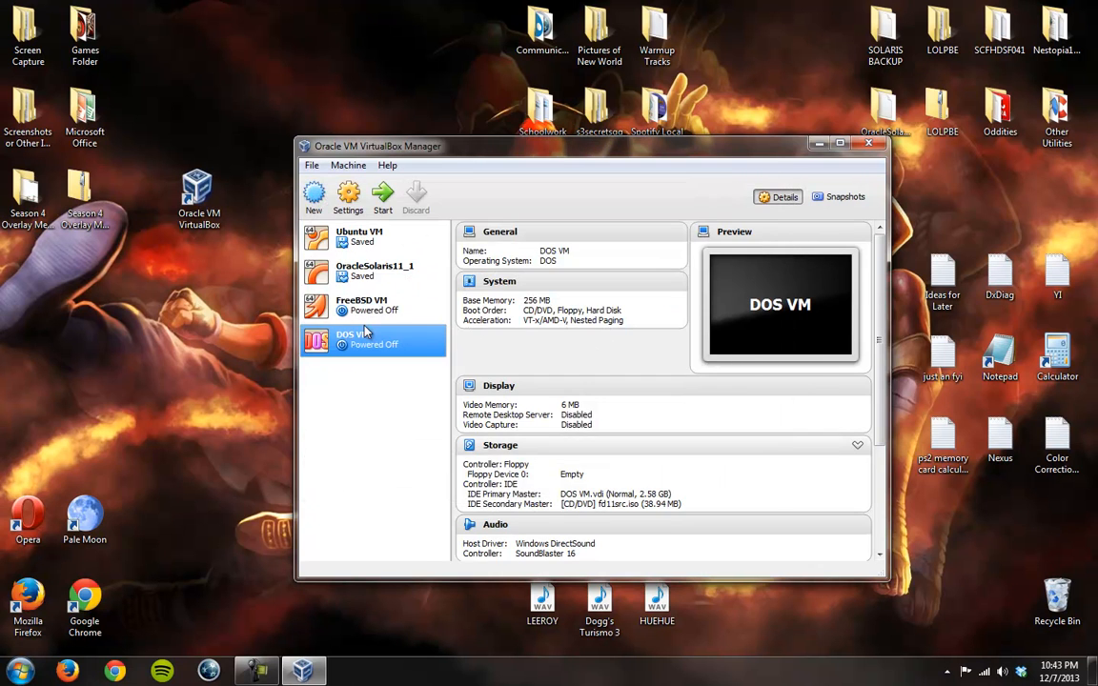
pyautogui.click(385, 194)
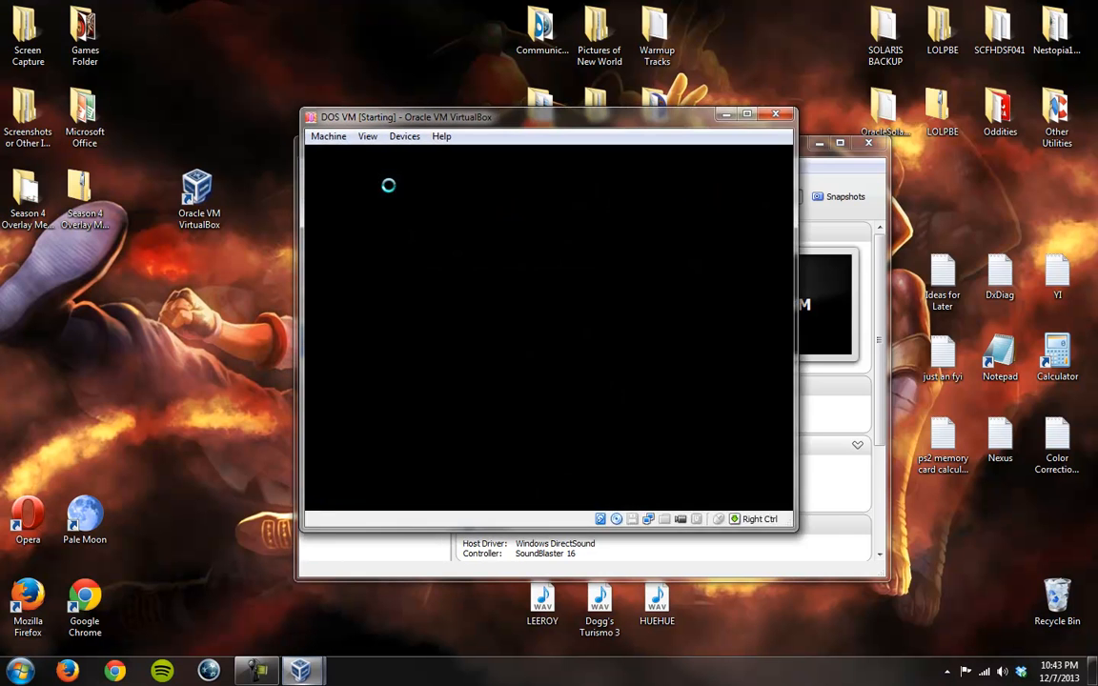
# Step: Maximize the virtual machine window and run the Create drive C: option from the FreeDOS 1.1 boot menu
pyautogui.click(747, 115)
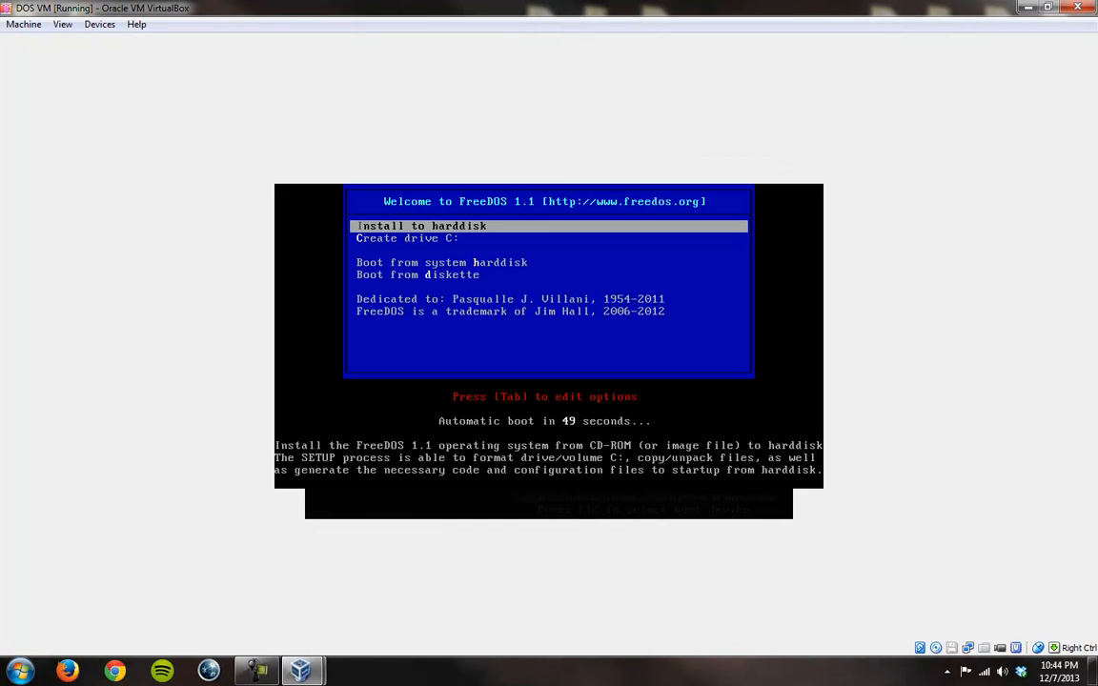
pyautogui.press('Down')
pyautogui.press('Down')
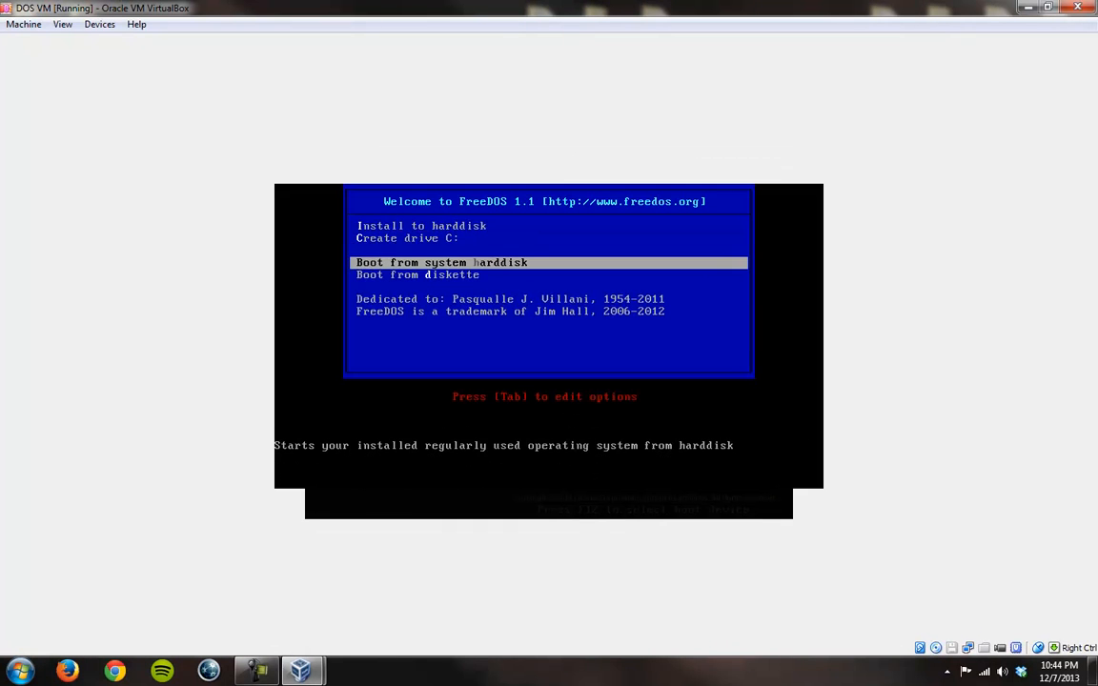
pyautogui.press('Up')
pyautogui.press('Up')
pyautogui.press('Down')
pyautogui.press('Down')
pyautogui.press('Down')
pyautogui.press('Down')
pyautogui.press('Down')
pyautogui.press('Up')
pyautogui.press('Up')
pyautogui.press('Up')
pyautogui.press('Up')
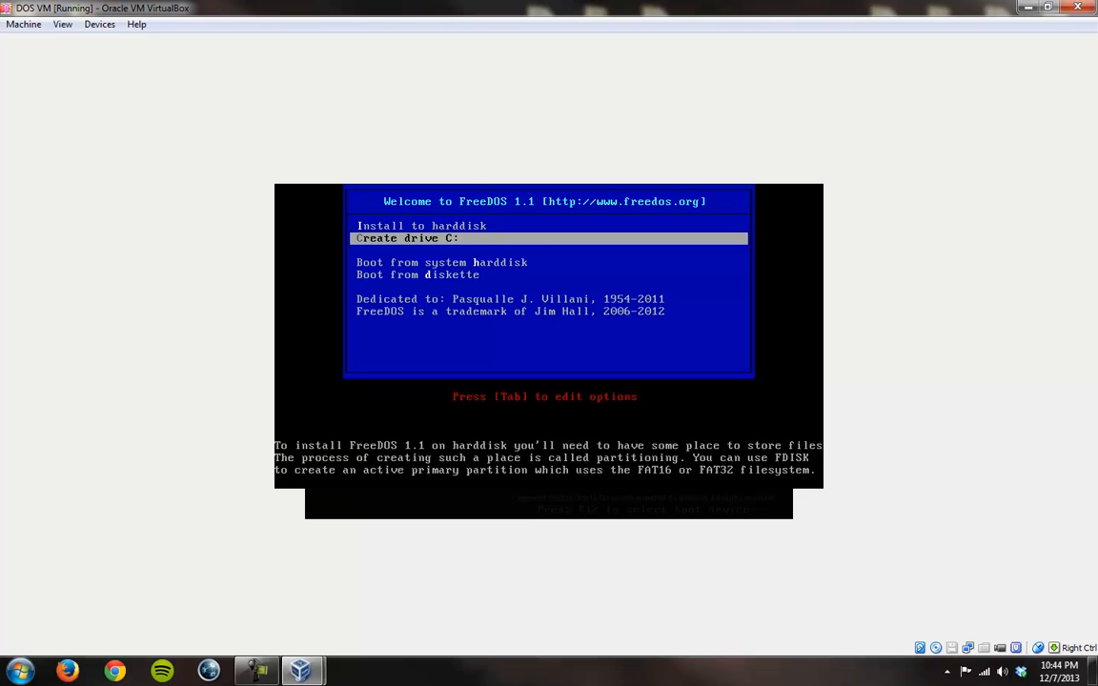
pyautogui.press('Return')
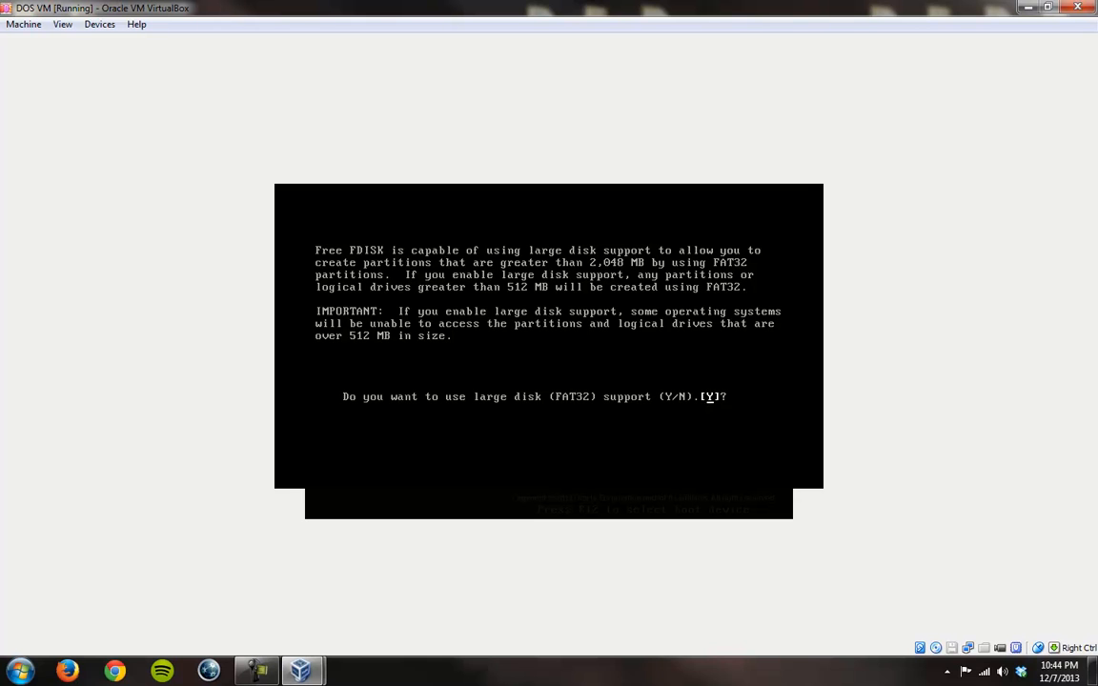
# Step: Answer N to large disk (FAT32) support in FDISK
pyautogui.press('BackSpace')
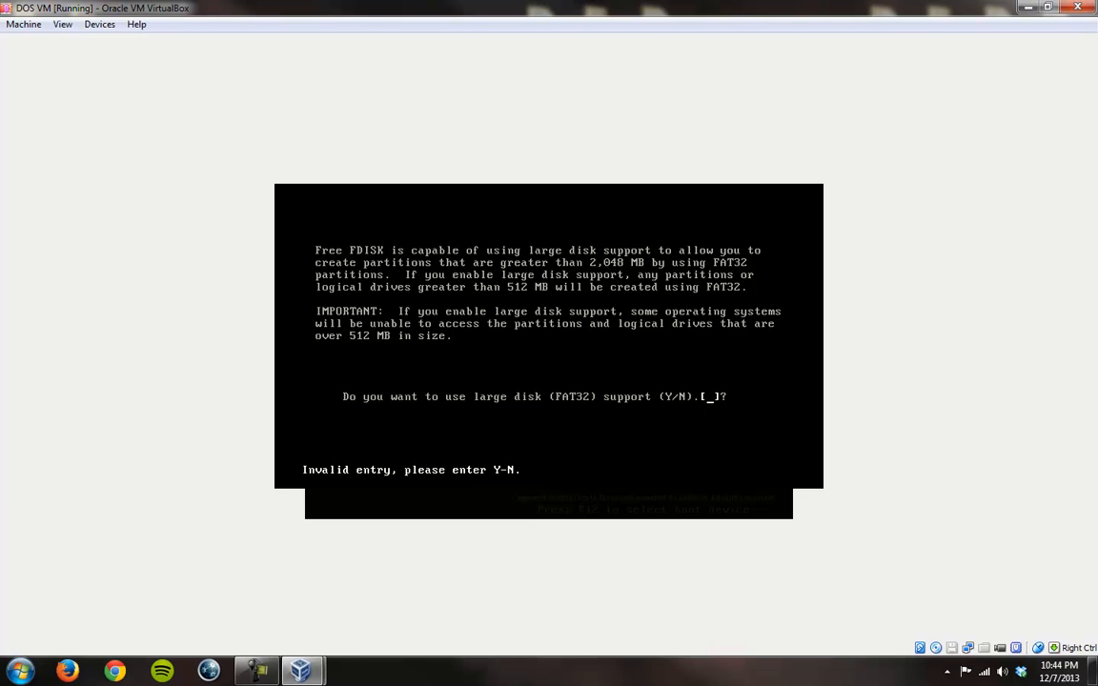
pyautogui.write('Y')
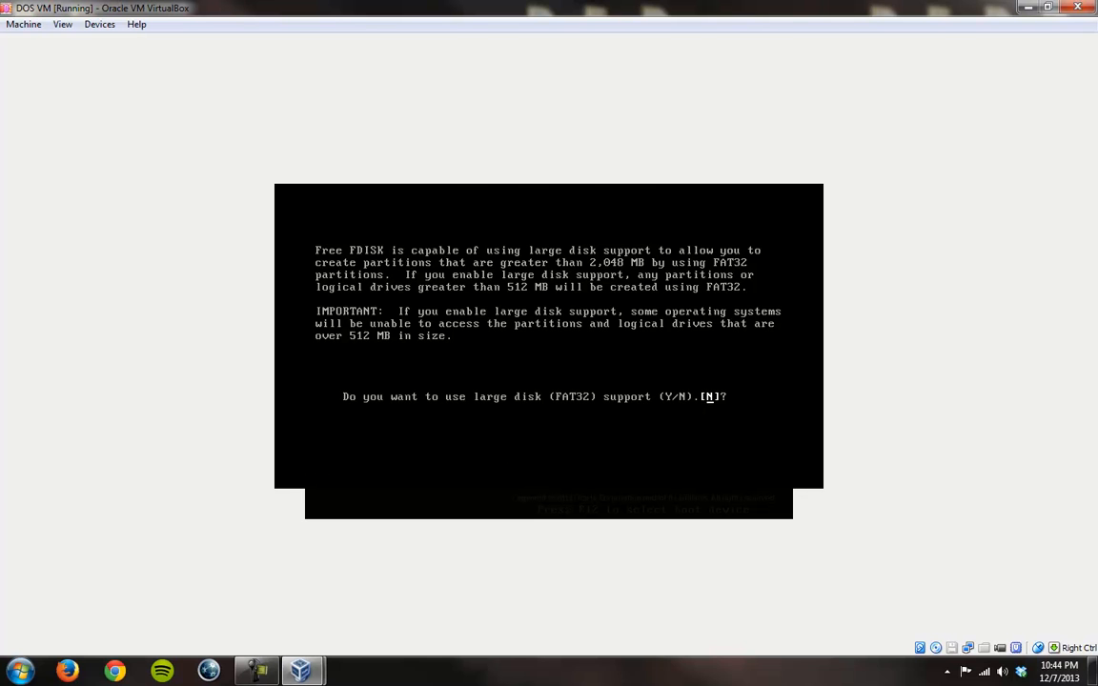
pyautogui.press('Return')
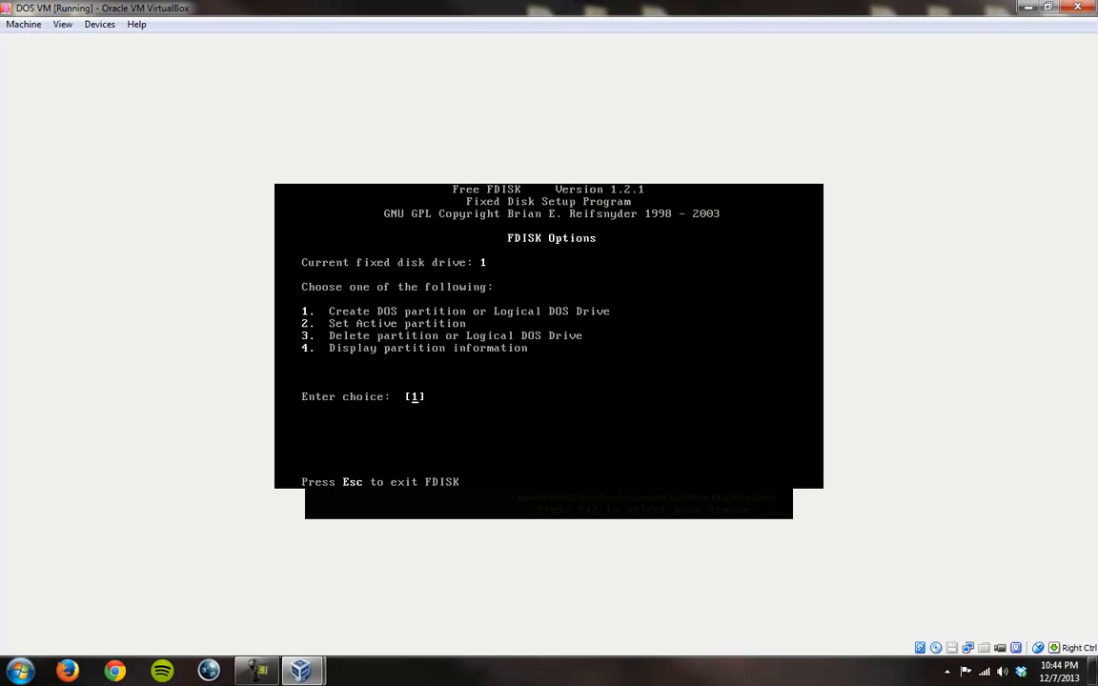
# Step: Create an active primary DOS partition at the maximum available size, and exit FDISK to restart the machine
pyautogui.press('Return')
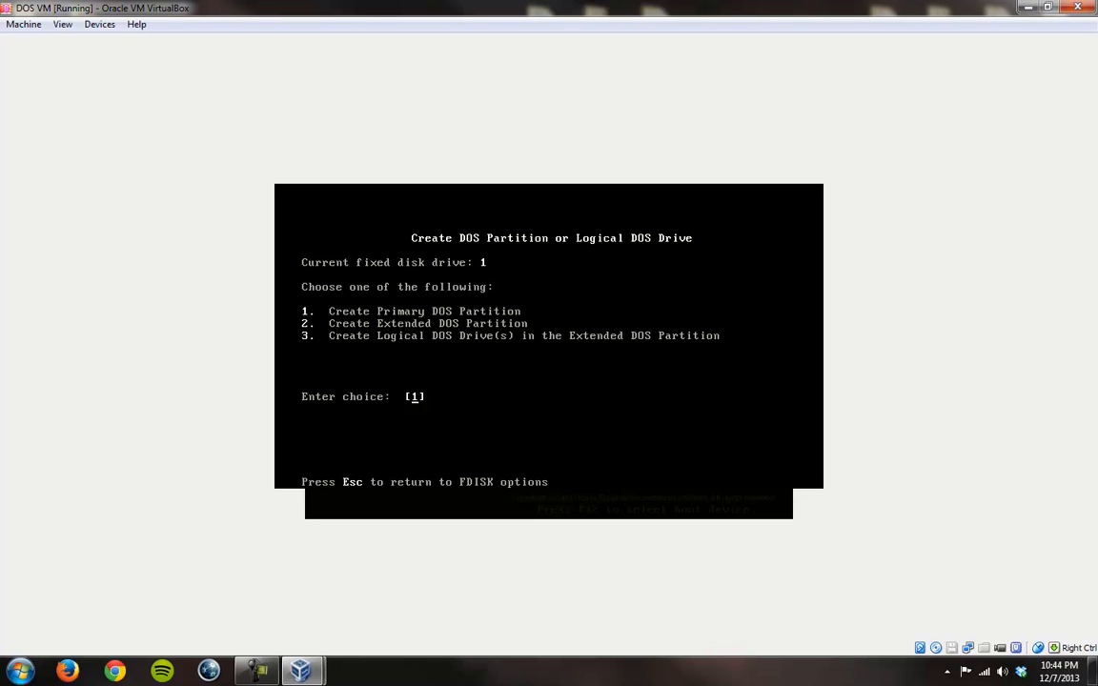
pyautogui.press('Return')
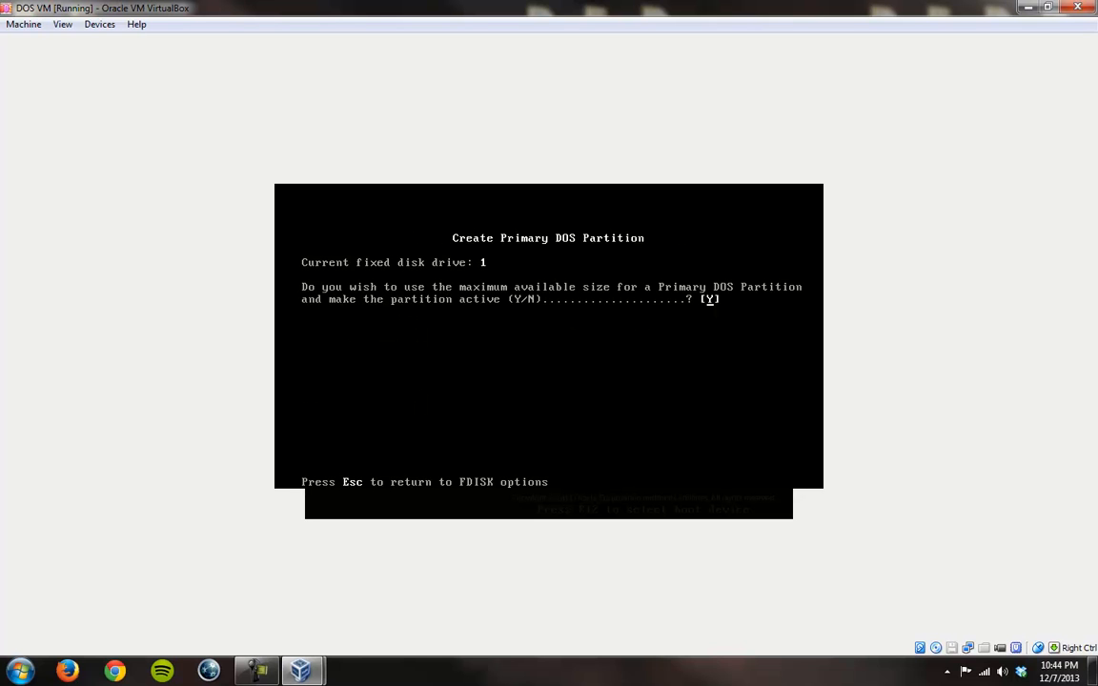
pyautogui.press('Return')
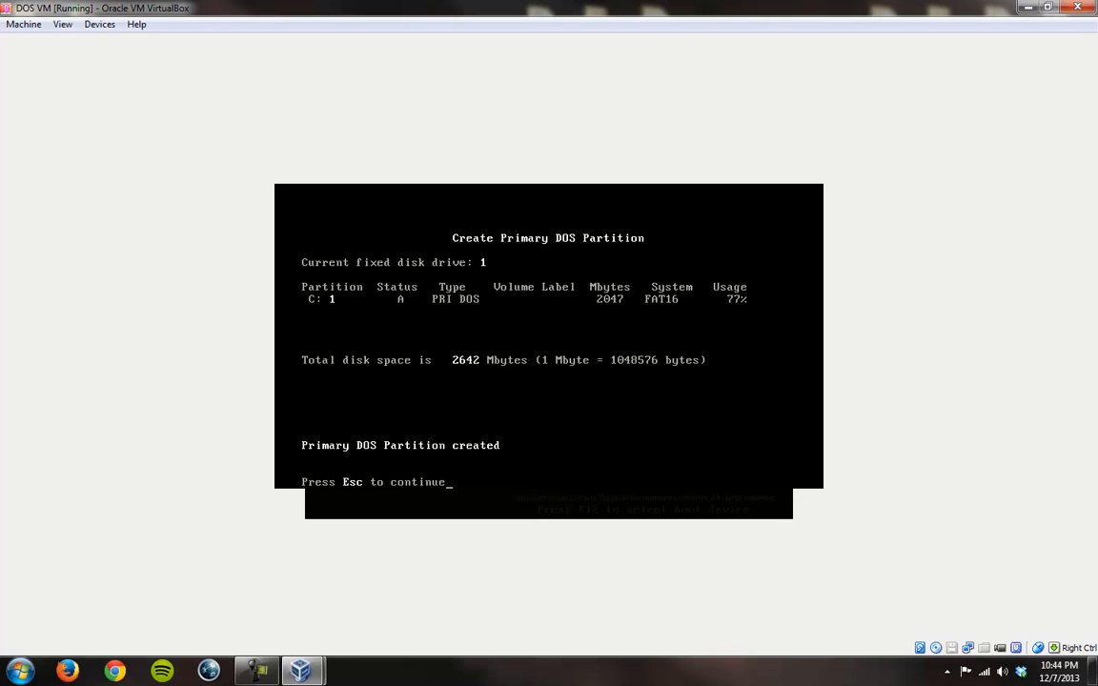
pyautogui.press('Escape')
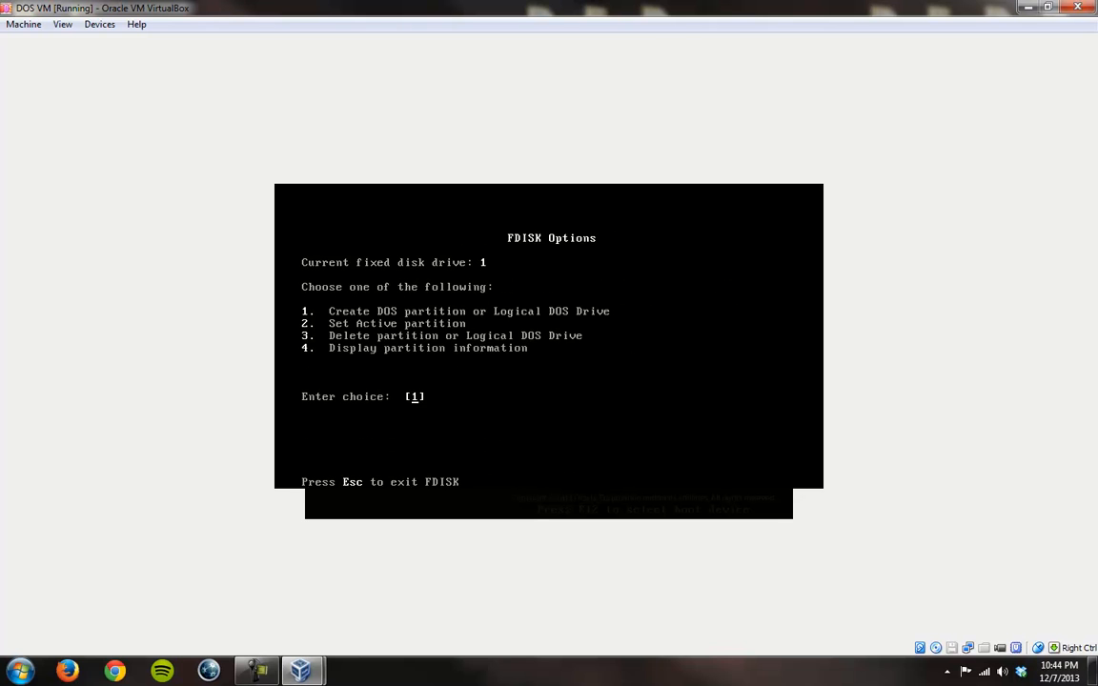
pyautogui.press('Escape')
pyautogui.press('Return')
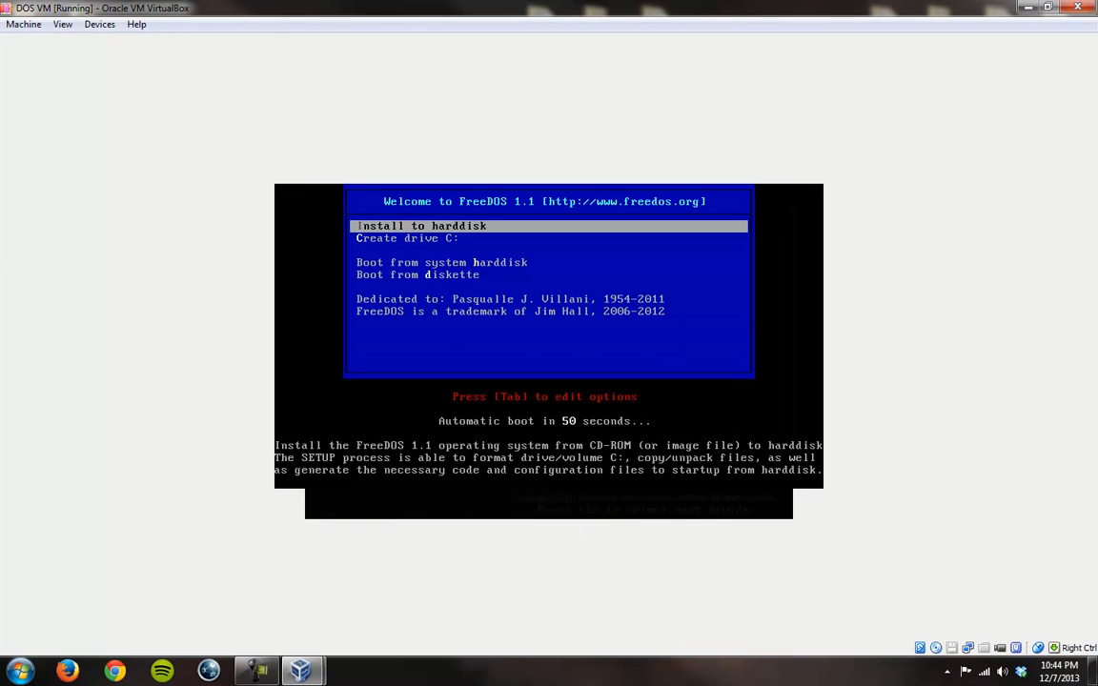
# Step: Start the FreeDOS 1.1 installation to drive C: with English (US) as language and keyboard layout
pyautogui.press('Return')
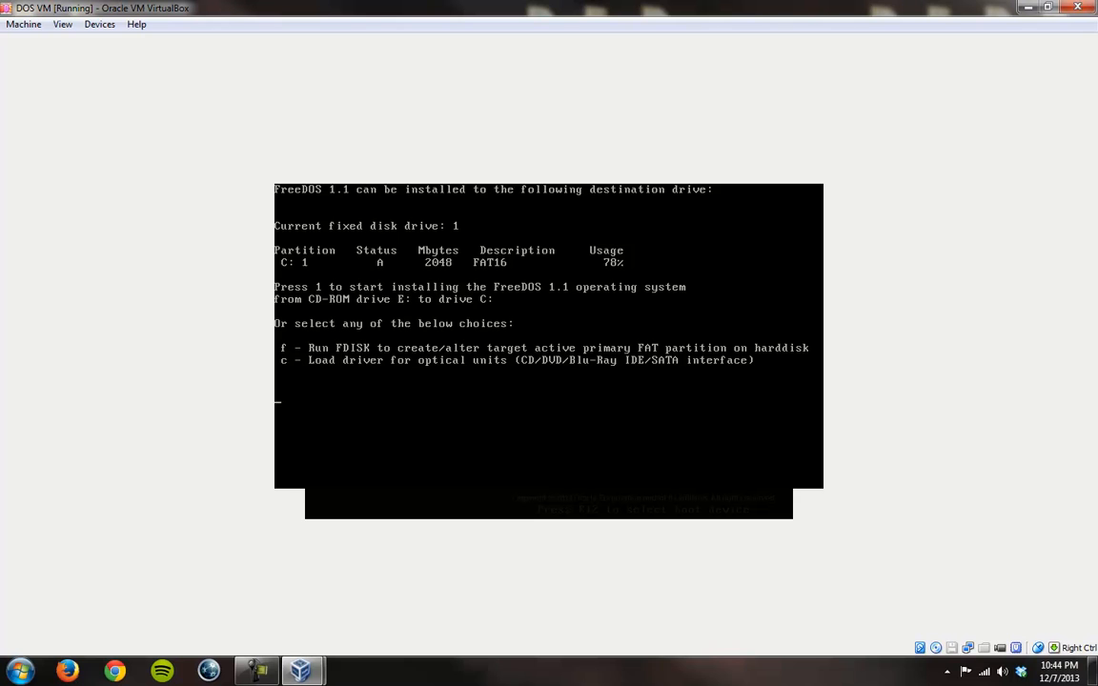
pyautogui.press('1')
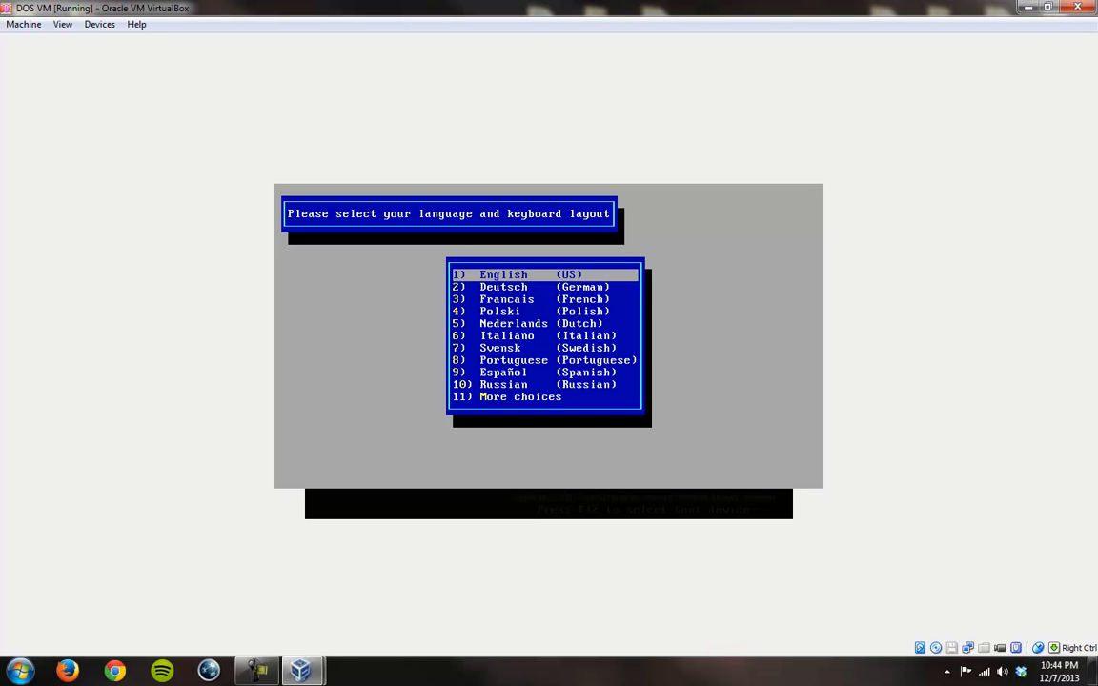
pyautogui.press('Return')
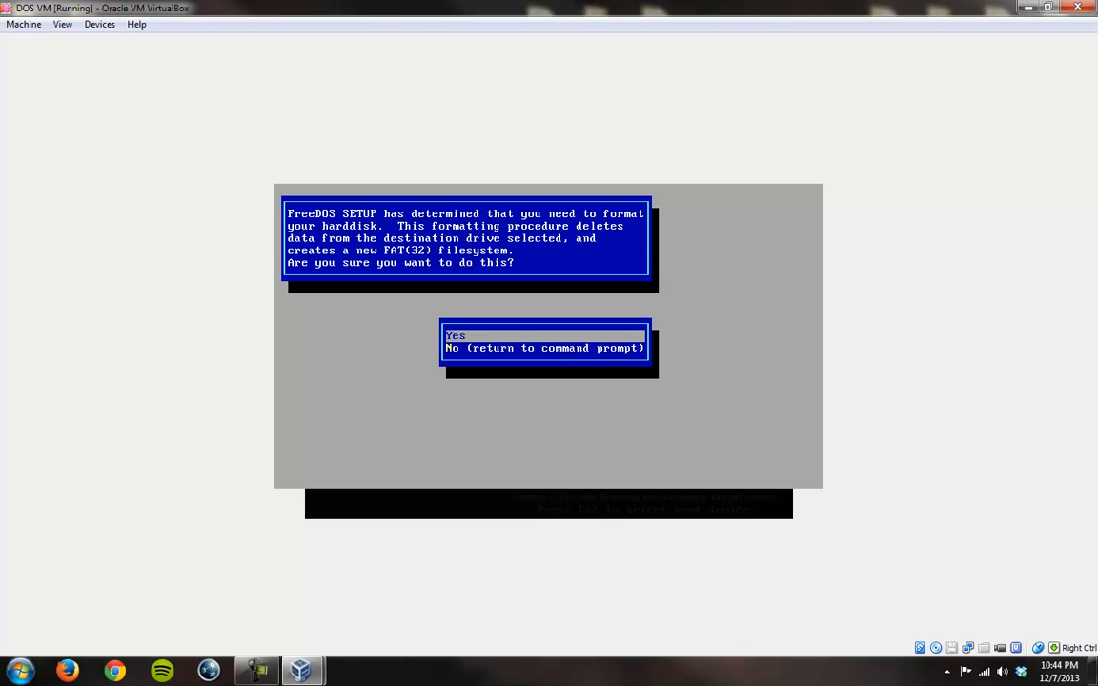
# Step: Format drive C:, confirming the data loss with YES
pyautogui.press('Return')
pyautogui.write('YES/NO)? YES')
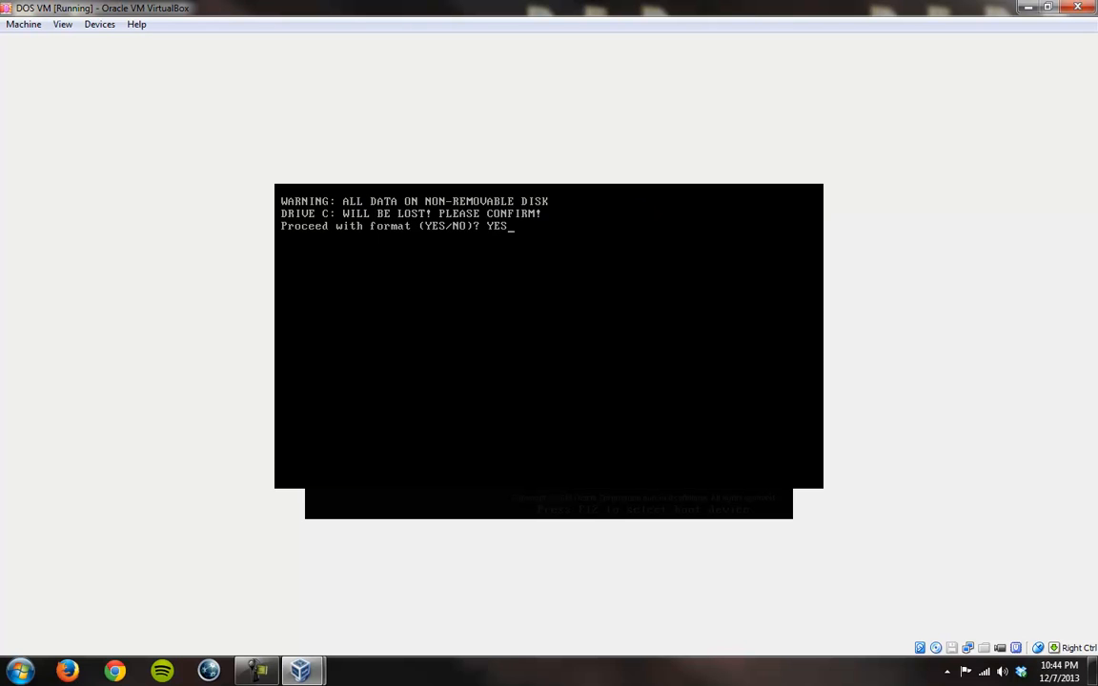
pyautogui.press('Return')
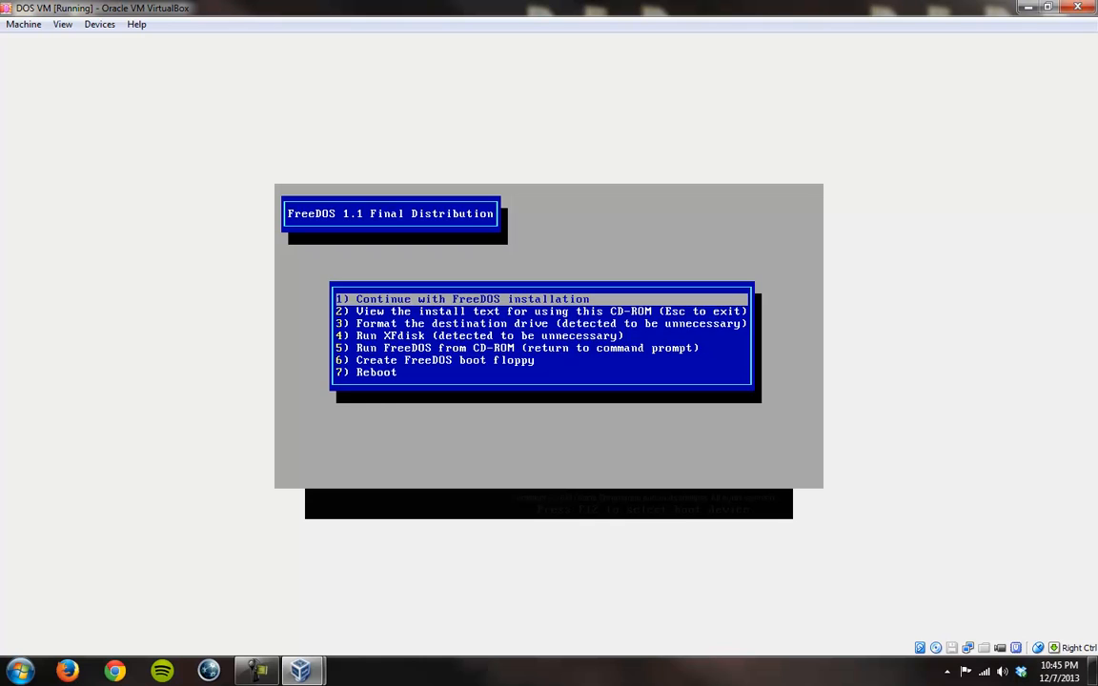
# Step: Continue with the FreeDOS installation past the licence text, keeping E:\FREEDOS\PACKAGES as the install source
pyautogui.press('Return')
pyautogui.press('Return')
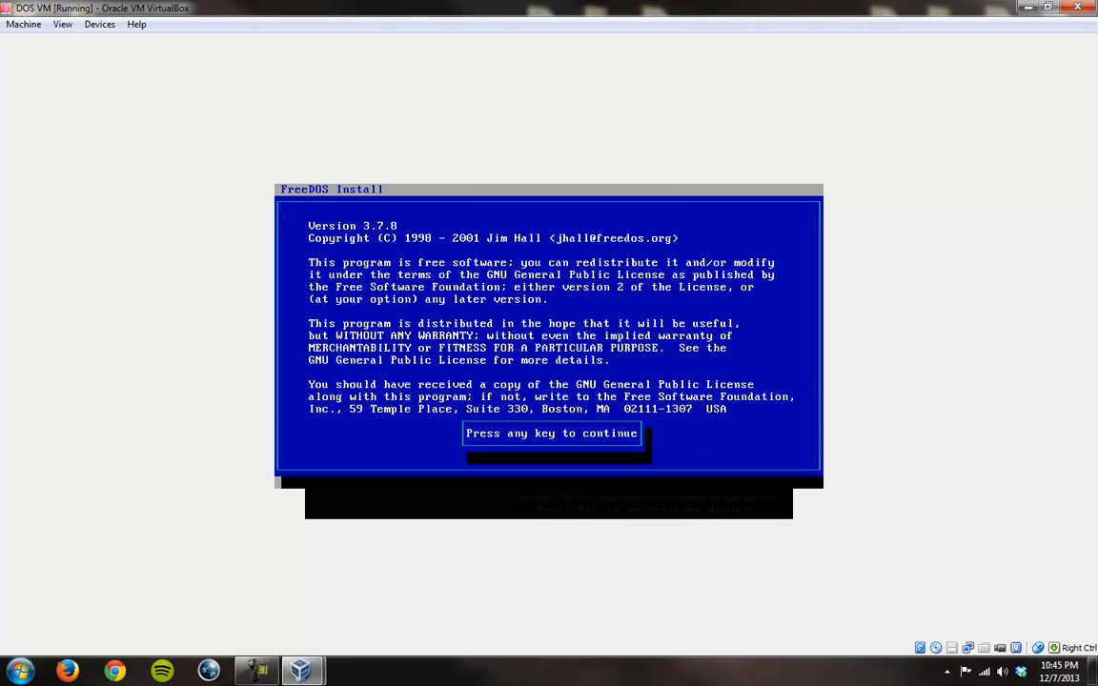
pyautogui.press('Return')
# Step: Set the install destination to C:\DOS and confirm that both directories are correct
pyautogui.press('Return')
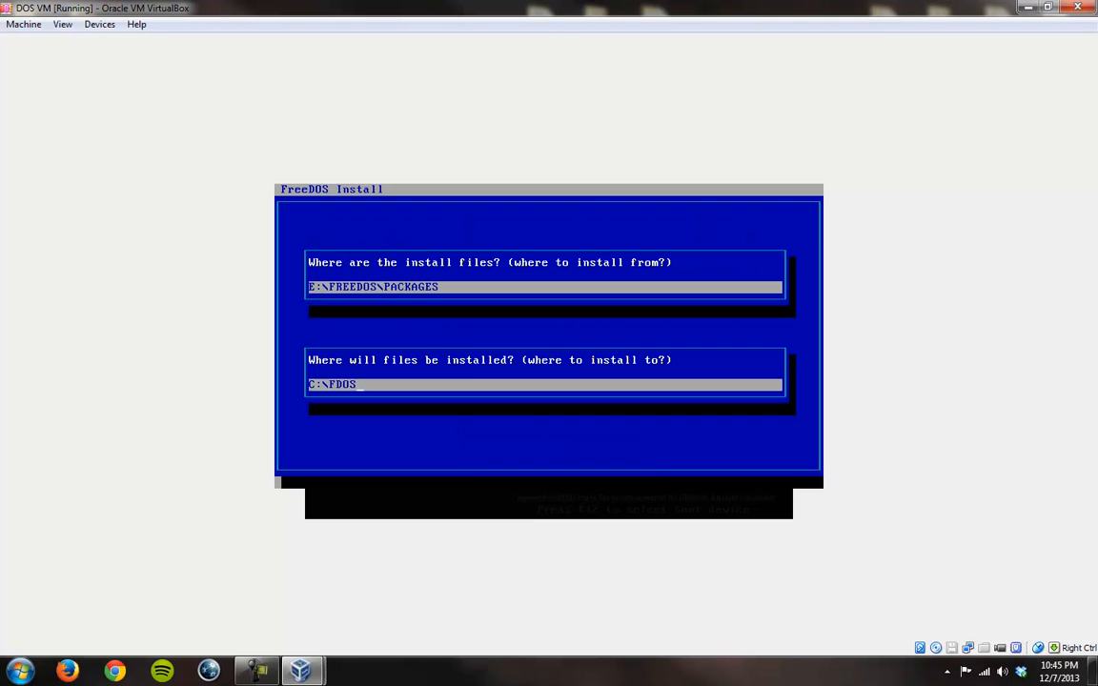
pyautogui.press('BackSpace')
pyautogui.press('BackSpace')
pyautogui.press('BackSpace')
pyautogui.press('BackSpace')
pyautogui.write('DOS')
pyautogui.press('Return')
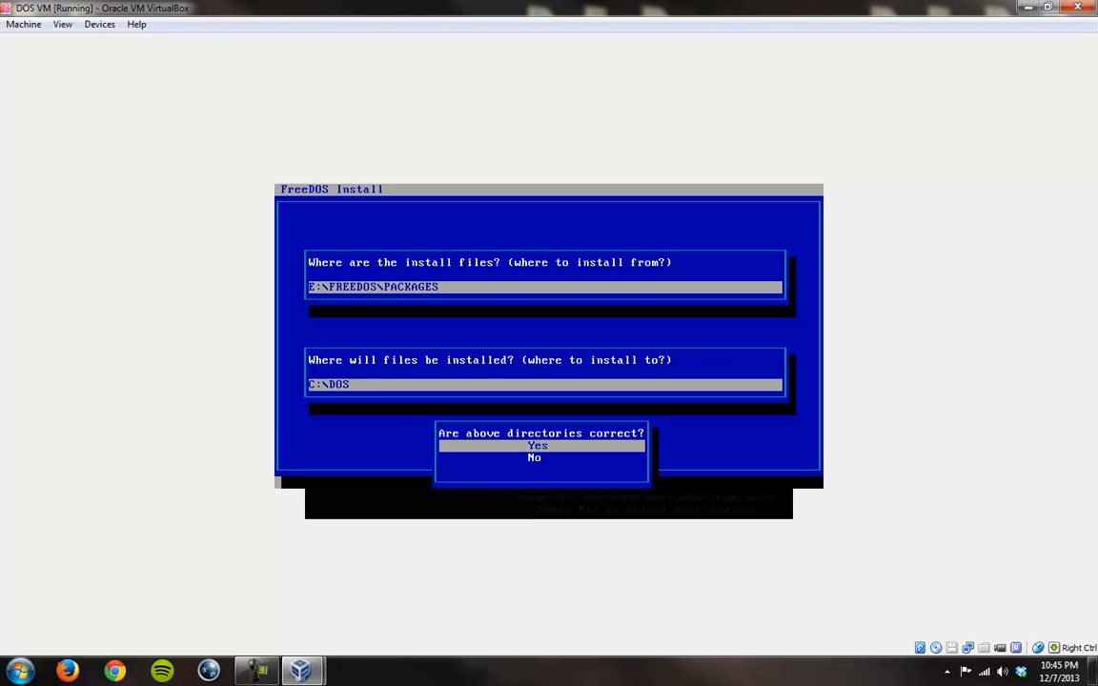
pyautogui.press('Return')
# Step: Adjust the selection of disk sets to install and start the FreeDOS package installation
pyautogui.press('Right')
pyautogui.press('space')
pyautogui.press('Right')
pyautogui.press('space')
pyautogui.press('Right')
pyautogui.press('space')
pyautogui.press('Tab')
pyautogui.press('Return')
pyautogui.press('Return')
pyautogui.press('Tab')
pyautogui.press('Return')
pyautogui.press('Return')
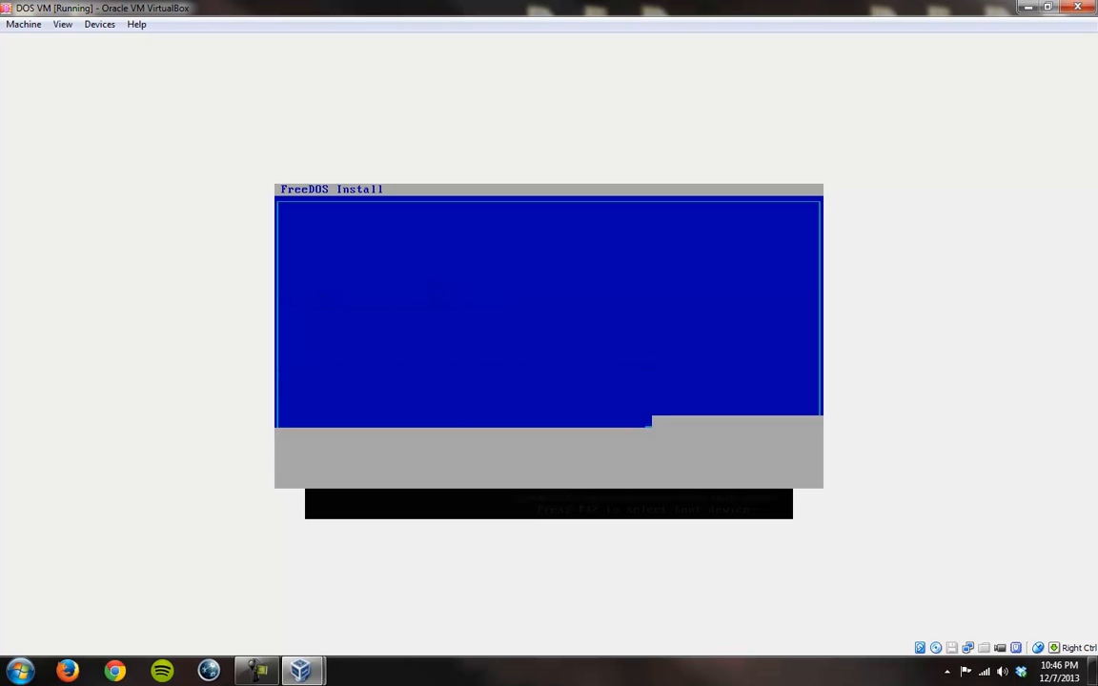
# Step: Continue through the installer prompts and finalise the installation with option 5, skipping the bootsector update and dropping to the command line
pyautogui.press('Return')
pyautogui.press('Return')
pyautogui.press('Return')
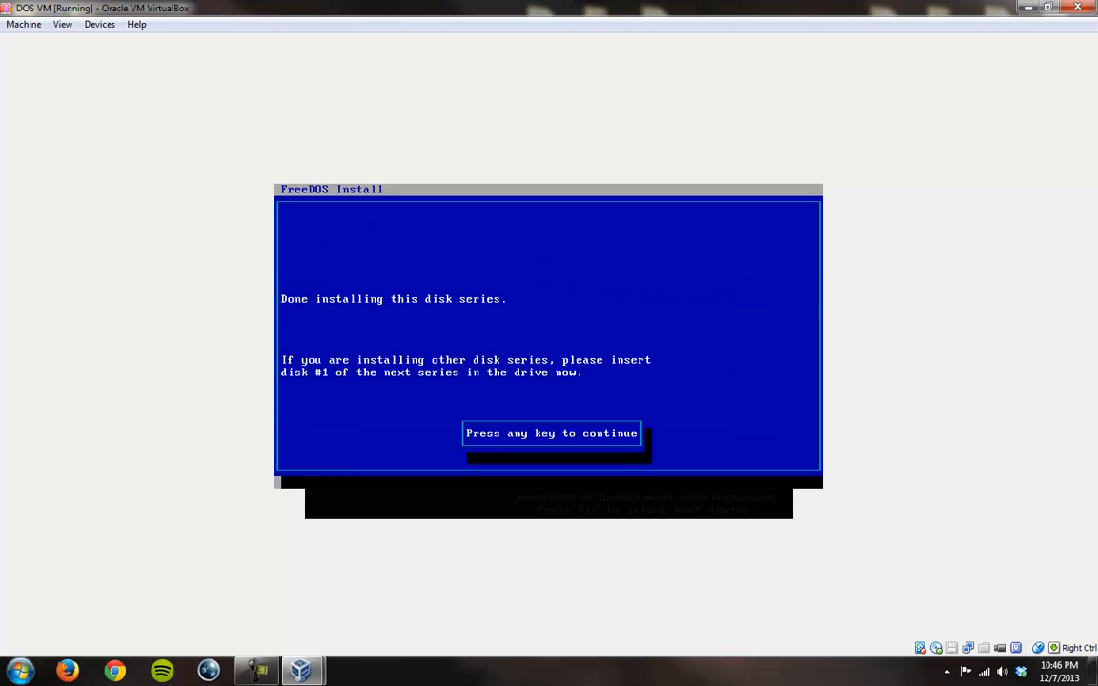
pyautogui.press('Return')
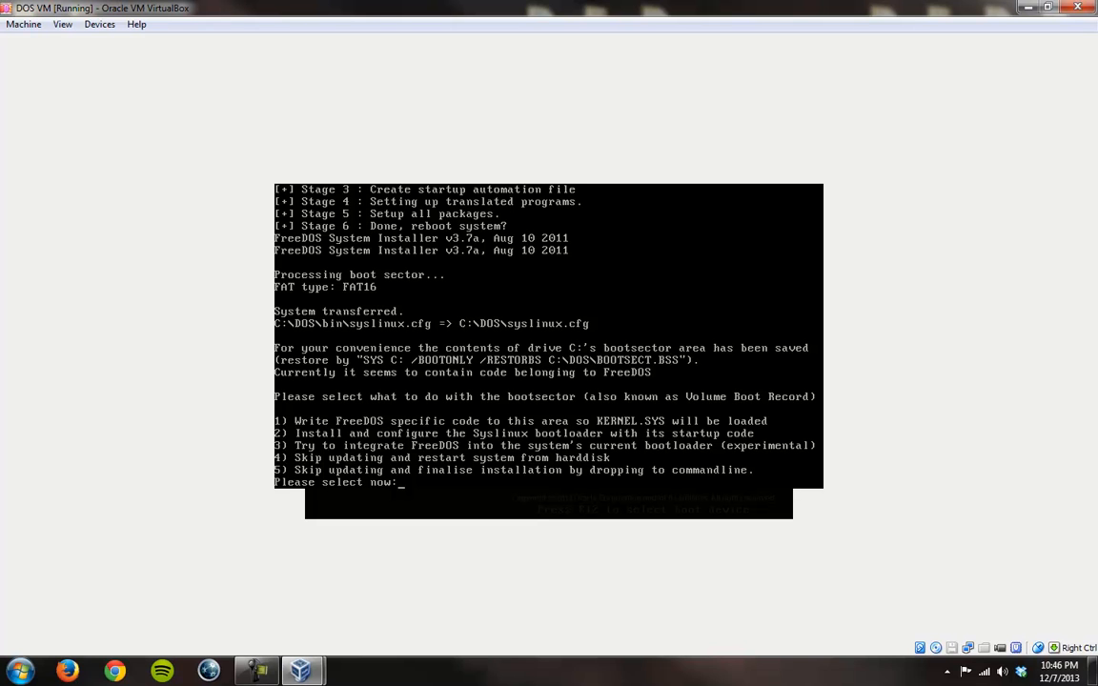
pyautogui.write('5')
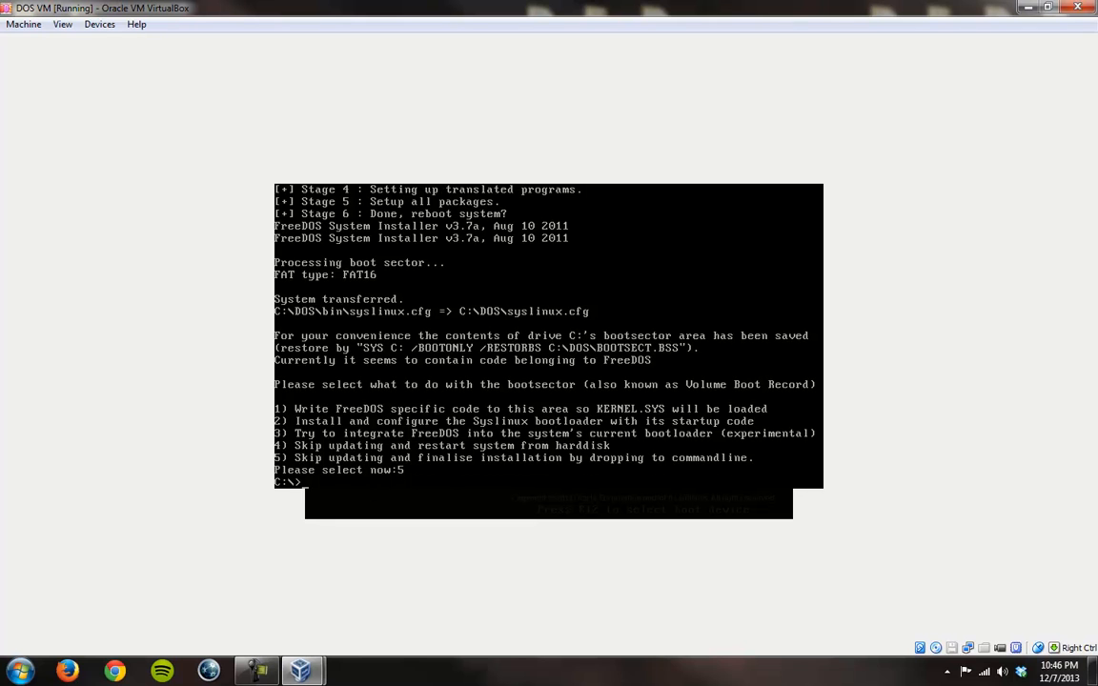
pyautogui.write('cls')
# Step: Clear the screen and list the root directory of drive C: in wide format
pyautogui.press('Return')
pyautogui.write('dir/w')
pyautogui.press('Return')
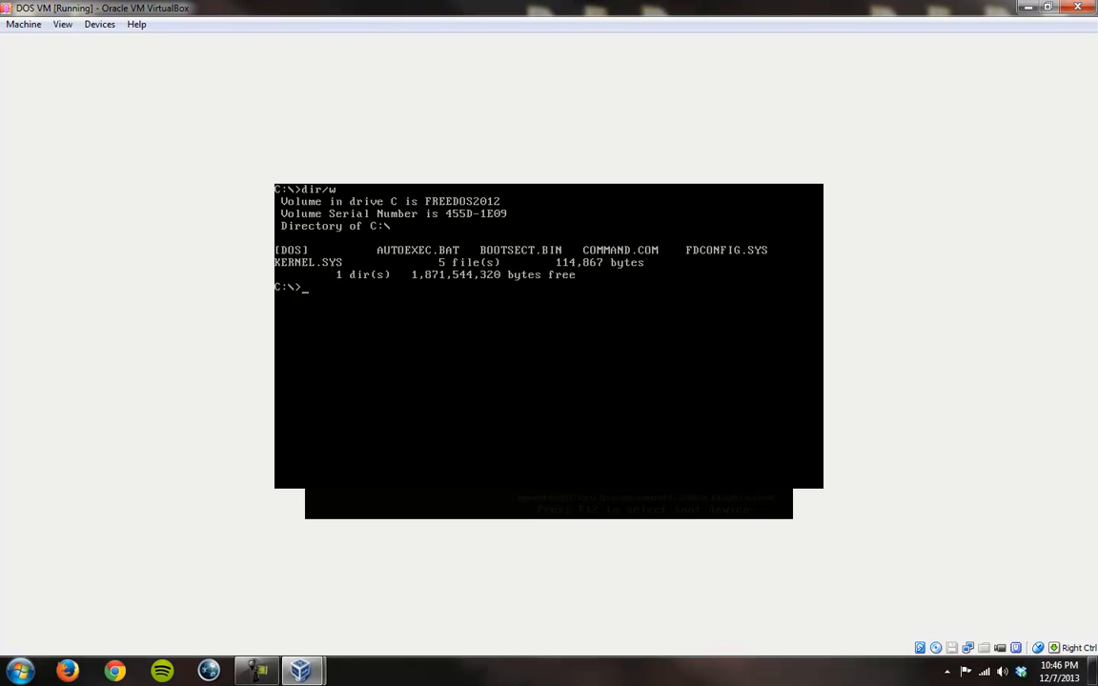
# Step: Change to the DOS directory and list its contents in wide format
pyautogui.write('cd dos')
pyautogui.press('Return')
pyautogui.write('dir/w')
pyautogui.press('Return')
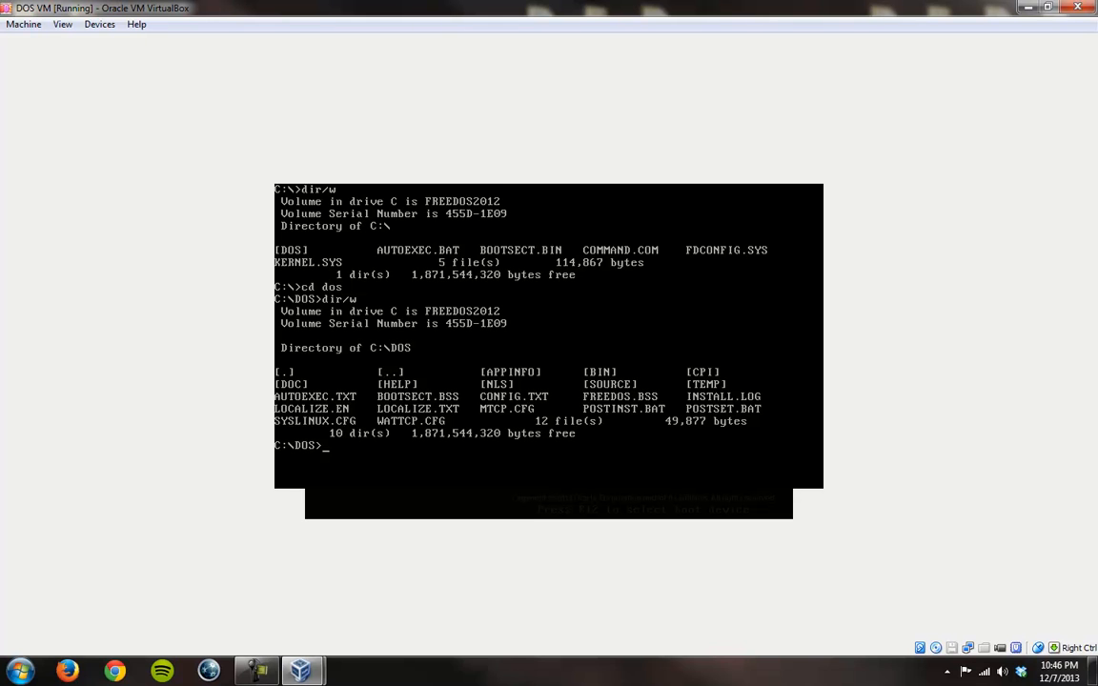
# Step: Open config.txt in FreeDOS Edit, look through its boot menu and driver lines, and exit the editor
pyautogui.write('edit config.txt')
pyautogui.press('Return')
pyautogui.press('Down')
pyautogui.press('Down')
pyautogui.press('Down')
pyautogui.press('Down')
pyautogui.press('Down')
pyautogui.press('Down')
pyautogui.press('Down')
pyautogui.press('Down')
pyautogui.press('Down')
pyautogui.press('Down')
pyautogui.press('Down')
pyautogui.press('Down')
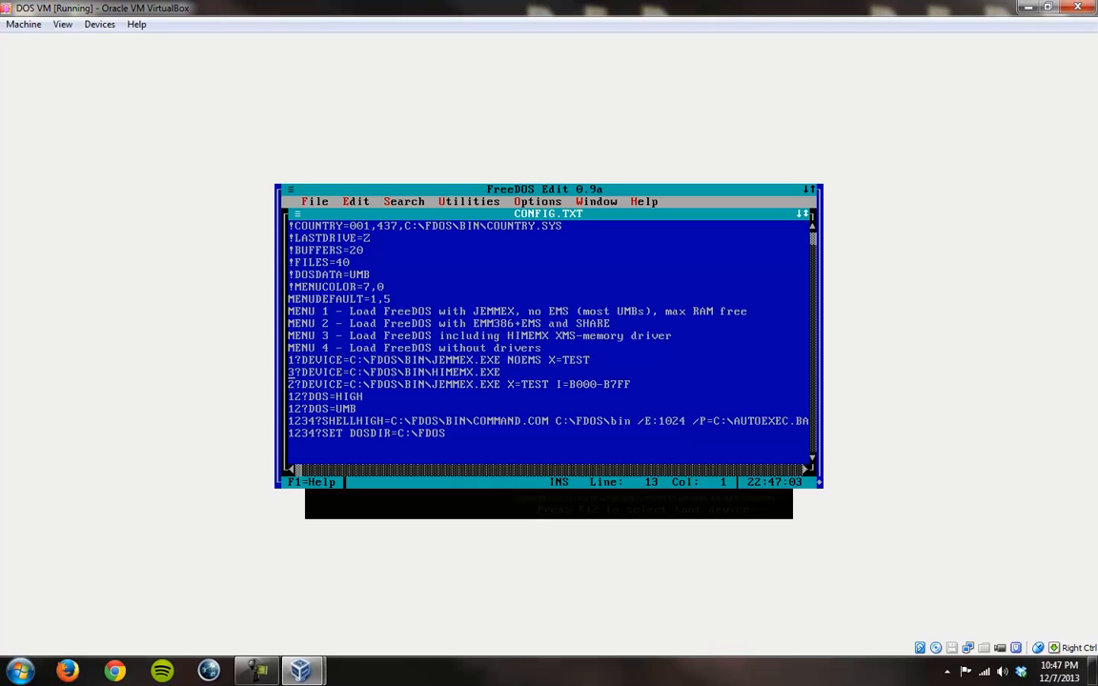
pyautogui.press('Down')
pyautogui.press('Down')
pyautogui.press('Down')
pyautogui.press('Up')
pyautogui.press('Up')
pyautogui.press('Up')
pyautogui.press('Up')
pyautogui.press('Up')
pyautogui.press('Up')
pyautogui.press('Up')
pyautogui.press('Up')
pyautogui.press('Up')
pyautogui.press('Up')
pyautogui.press('Up')
pyautogui.press('Up')
pyautogui.press('Up')
pyautogui.press('Up')
pyautogui.press('Up')
pyautogui.hotkey('alt', 'x')
# Step: Clear the screen and list the C:\DOS directory again in wide format
pyautogui.write('cls')
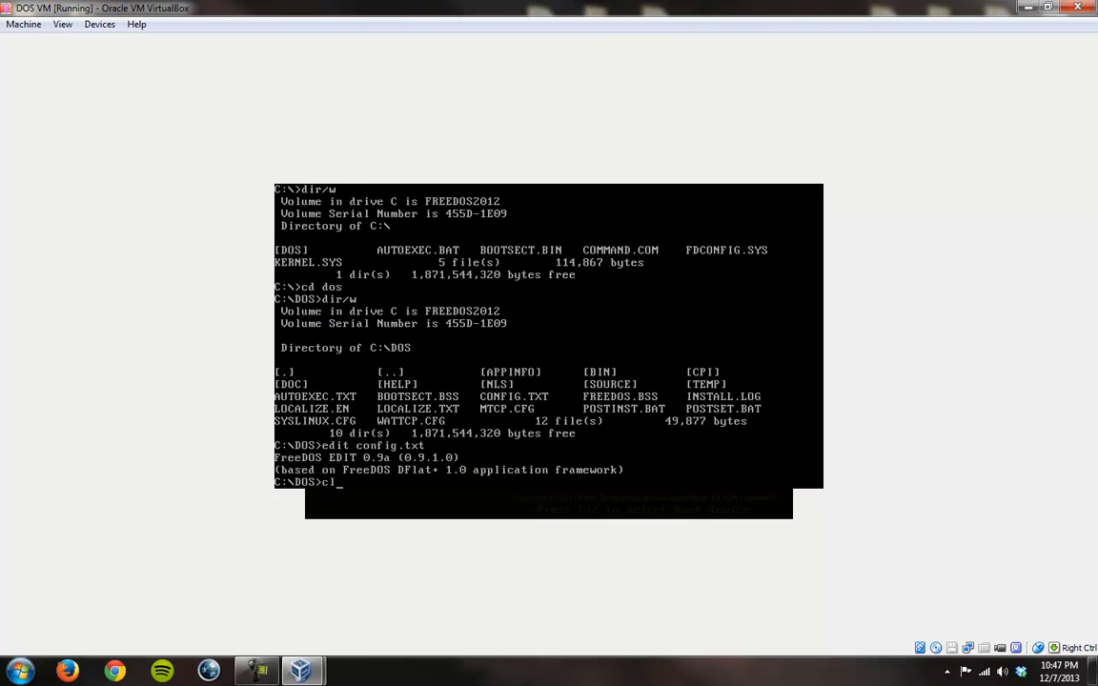
pyautogui.press('Return')
pyautogui.write('dir/w')
pyautogui.press('Return')
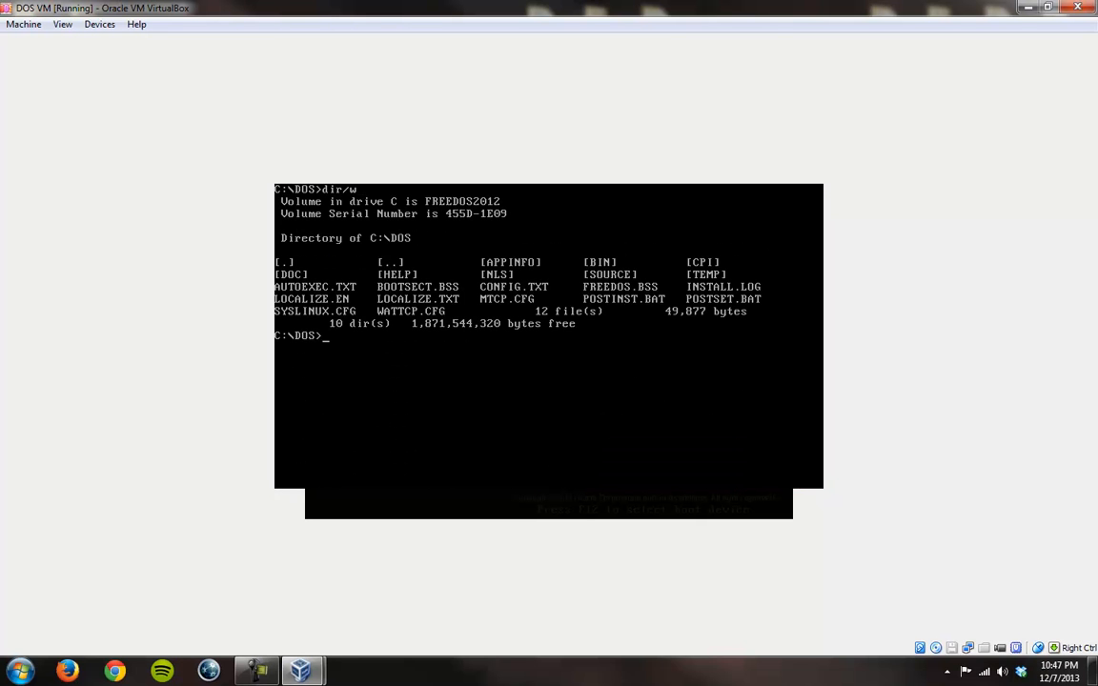
pyautogui.write('cls')
pyautogui.press('Return')
pyautogui.write('dir/w')
pyautogui.press('Return')
# Step: Change to the BIN directory inside C:\DOS and list its files in wide format
pyautogui.write('cd bin')
pyautogui.press('Return')
pyautogui.write('dir/w')
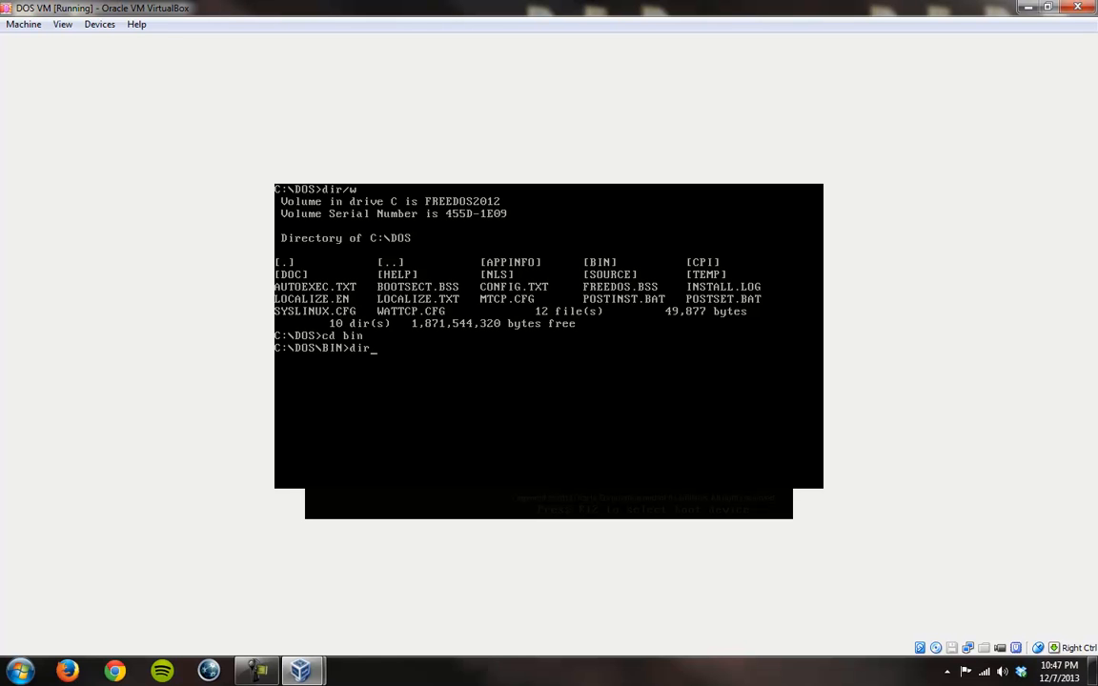
pyautogui.press('Return')
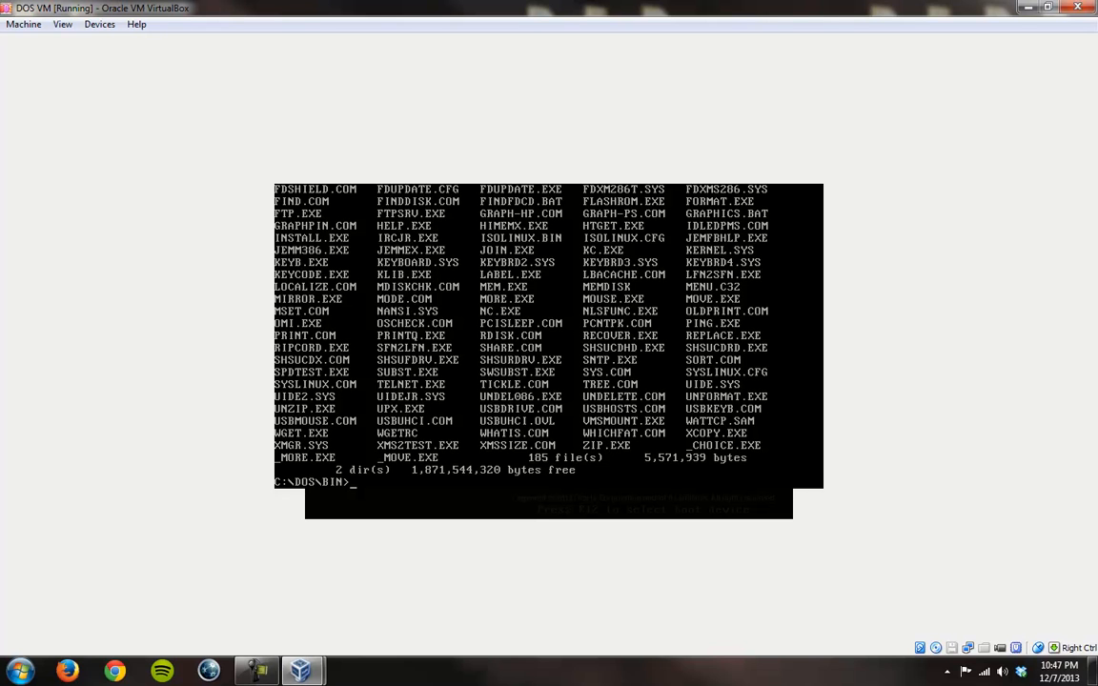
# Step: Run rdisk.com from the C:\DOS\BIN directory
pyautogui.write('rdisk.com')
pyautogui.press('Return')
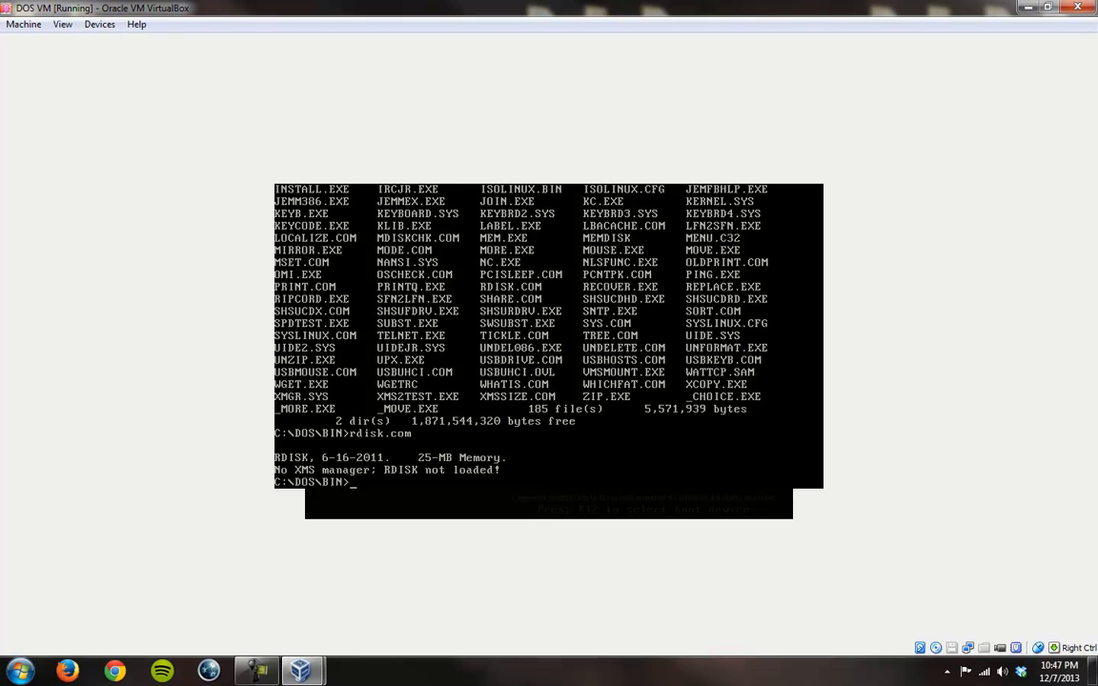
# Step: Run omi.exe and undelete.com from the C:\DOS\BIN directory
pyautogui.write('omi.exe')
pyautogui.press('Return')
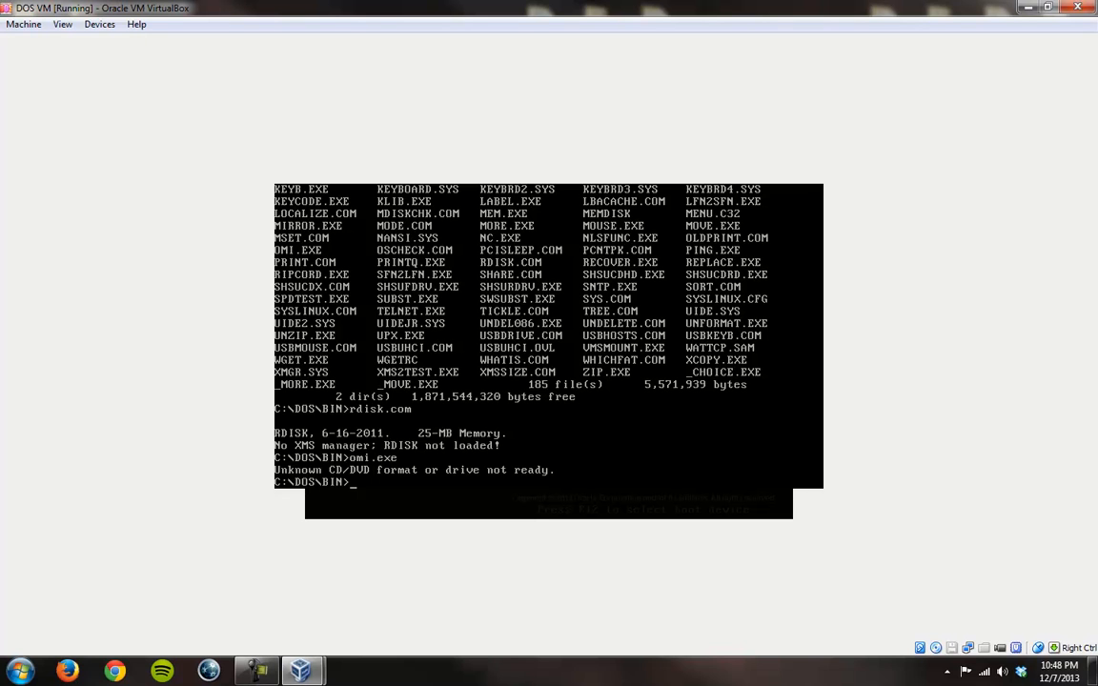
pyautogui.write('undelete.com')
pyautogui.press('Return')
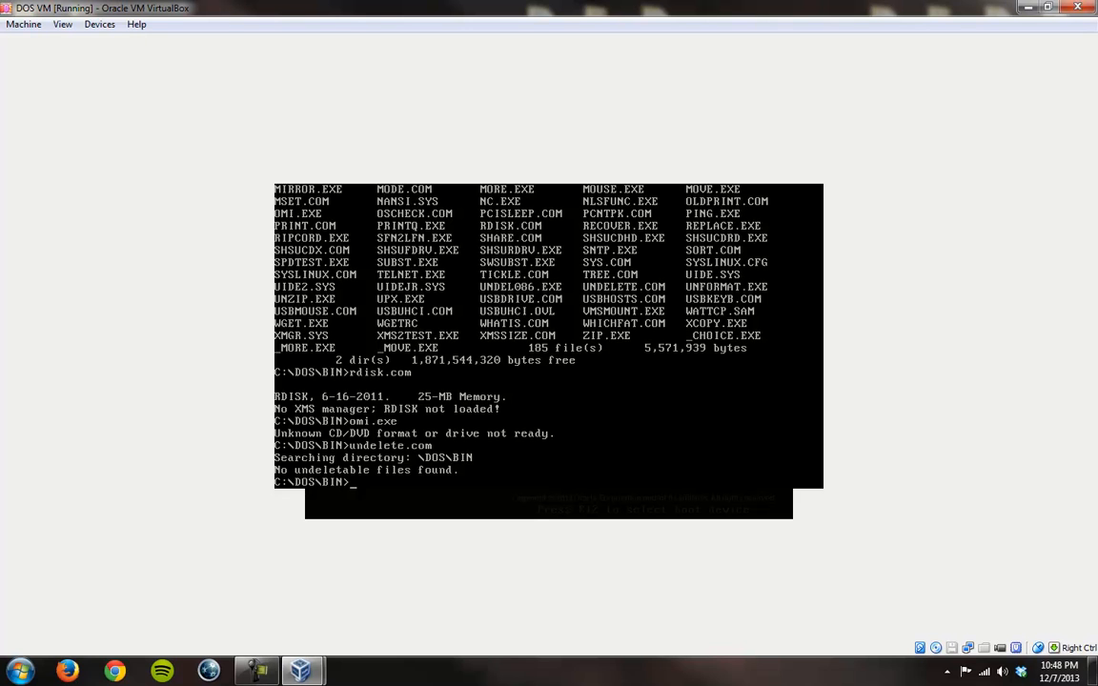
# Step: List the C:\DOS\BIN directory with pauses between pages, using dir /p
pyautogui.press('Up')
pyautogui.press('Up')
pyautogui.press('BackSpace')
pyautogui.press('BackSpace')
pyautogui.press('BackSpace')
pyautogui.press('BackSpace')
pyautogui.press('BackSpace')
pyautogui.press('BackSpace')
pyautogui.press('BackSpace')
pyautogui.write('dir /p')
pyautogui.press('Return')
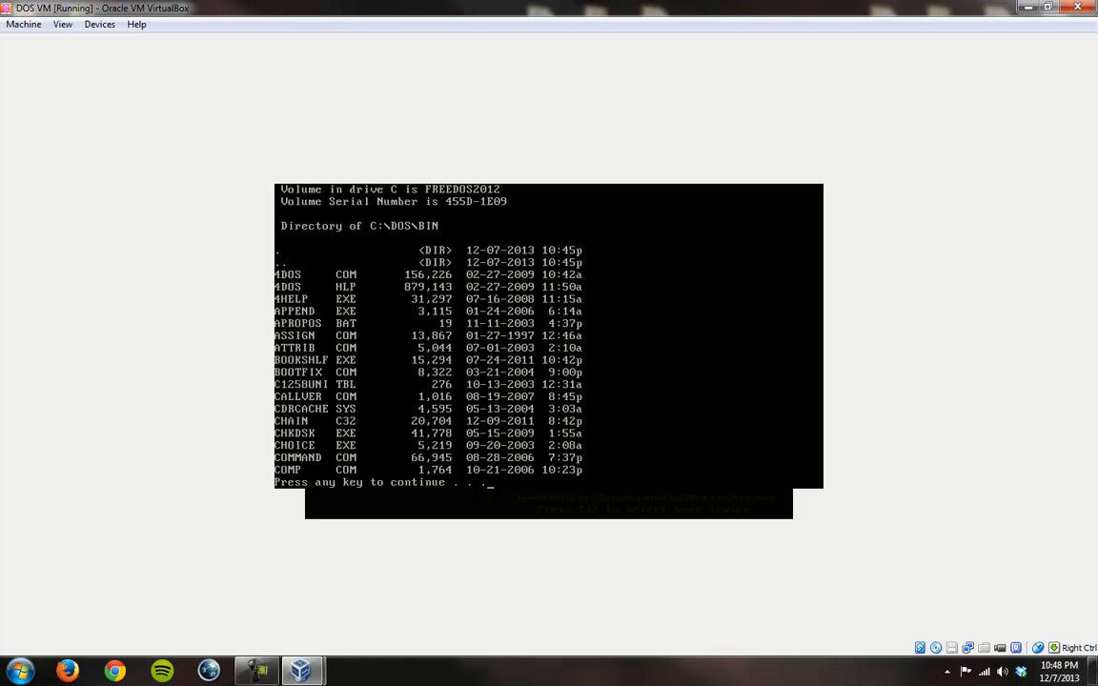
# Step: Page through the rest of the C:\DOS\BIN directory listing to its end
pyautogui.press('space')
pyautogui.press('space')
pyautogui.press('space')
pyautogui.press('space')
pyautogui.press('space')
pyautogui.press('space')
pyautogui.press('space')
pyautogui.press('space')
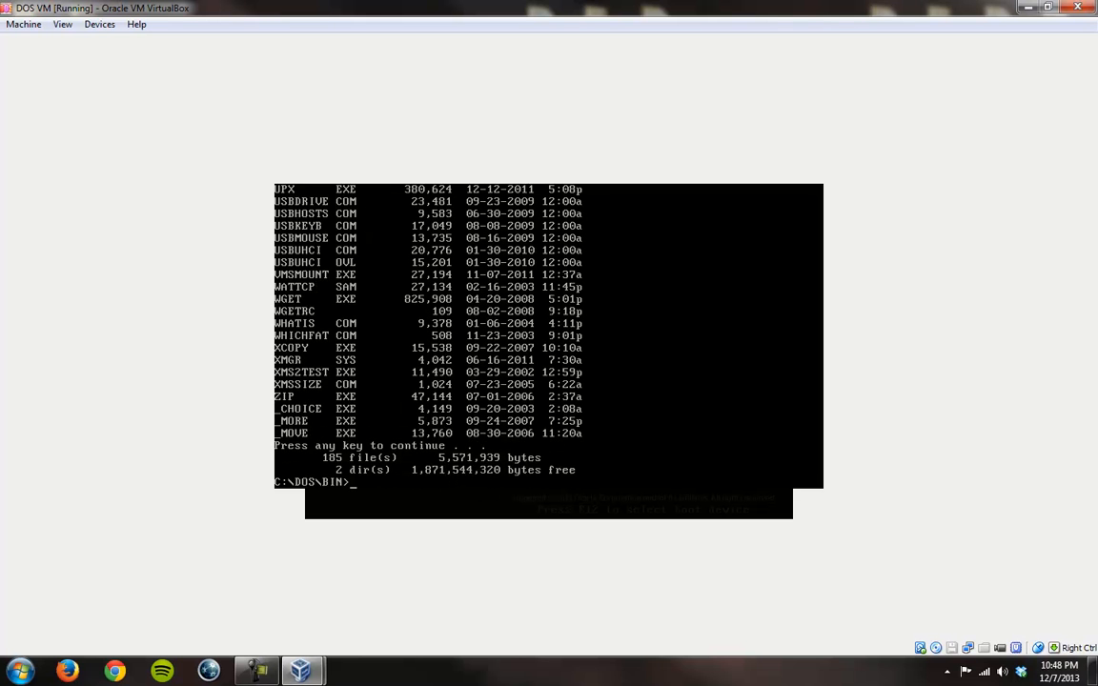
pyautogui.press('Return')
# Step: Go up to the C:\DOS directory and list its contents in wide format
pyautogui.write('cd ..')
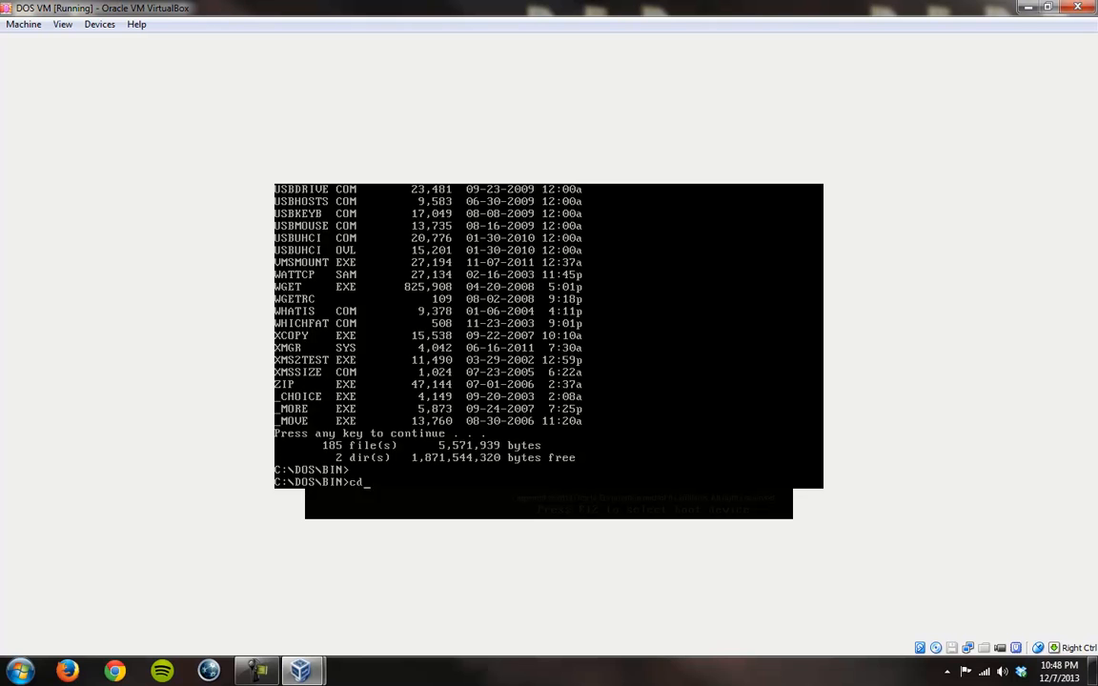
pyautogui.press('Return')
pyautogui.write('dir/w')
pyautogui.press('Return')
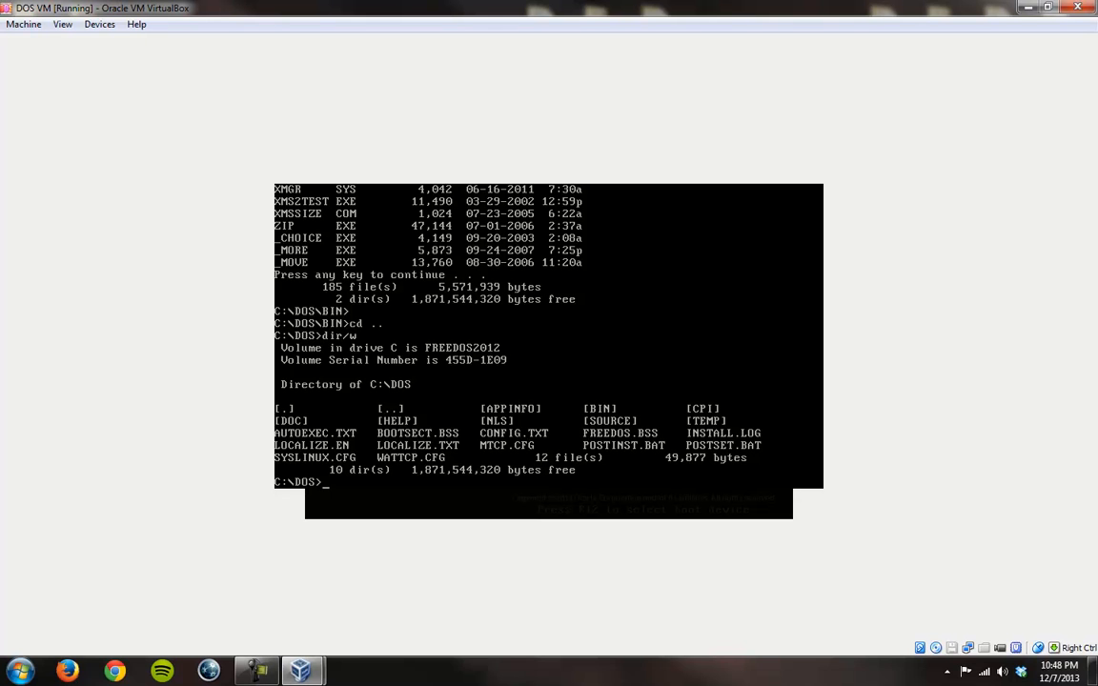
# Step: Change back into the BIN directory and list its files in wide format
pyautogui.write('cd bin')
pyautogui.press('Return')
pyautogui.write('dir/w')
pyautogui.press('Return')
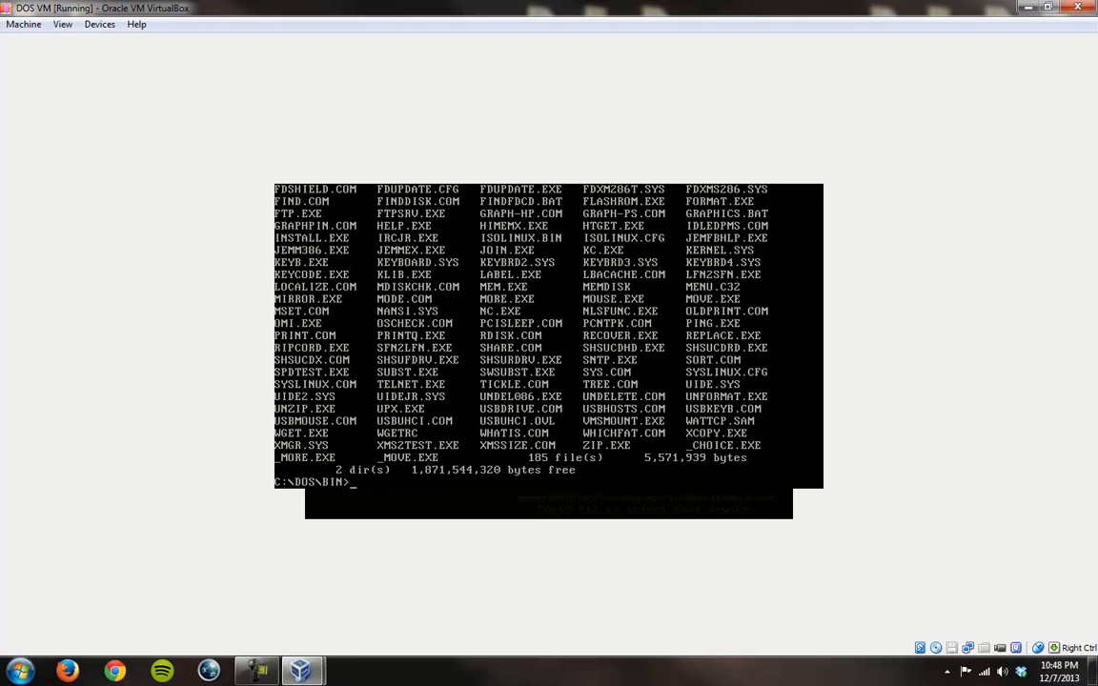
# Step: Delete fdshield.com from C:\DOS\BIN and list the directory again in wide format
pyautogui.write('del fdshield.com')
pyautogui.press('Return')
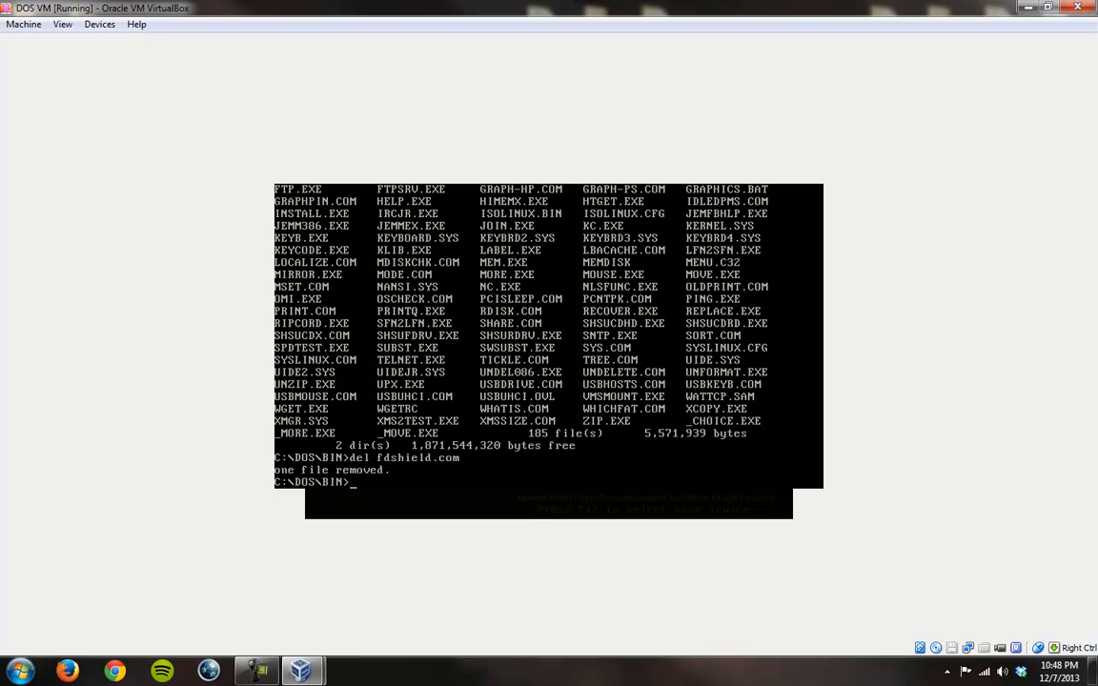
pyautogui.write('dir/w')
pyautogui.press('Return')
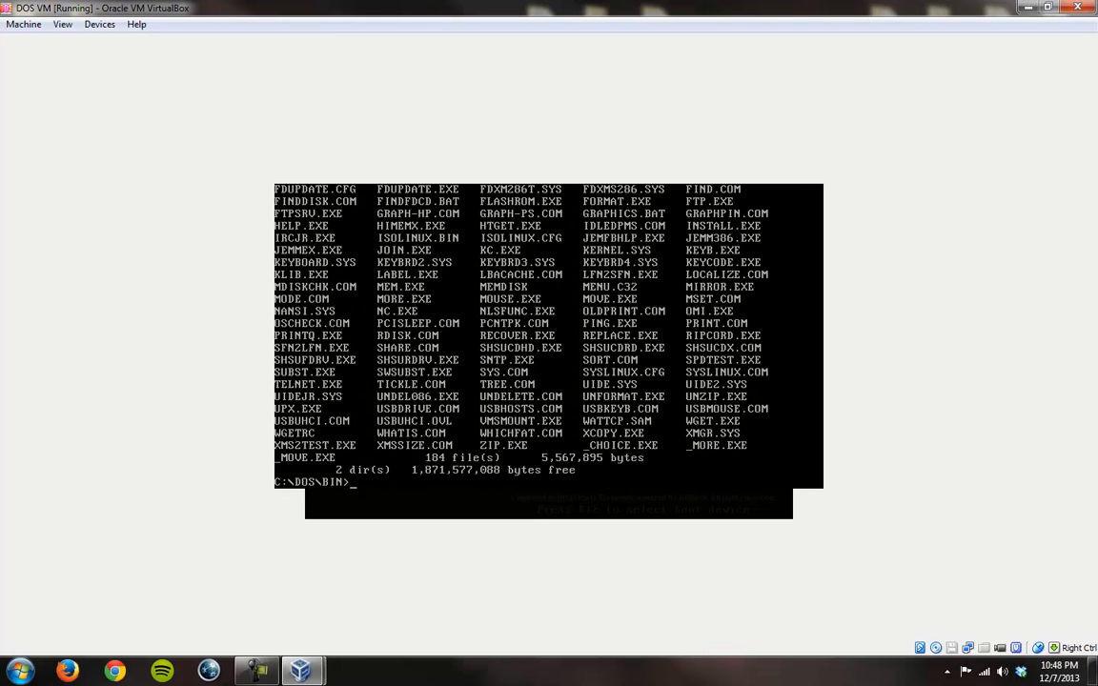
# Step: Restore the deleted FDSHIELD.COM with undelete.com, giving F as the name's first character, and list C:\DOS\BIN in wide format
pyautogui.write('undelete.com')
pyautogui.press('Return')
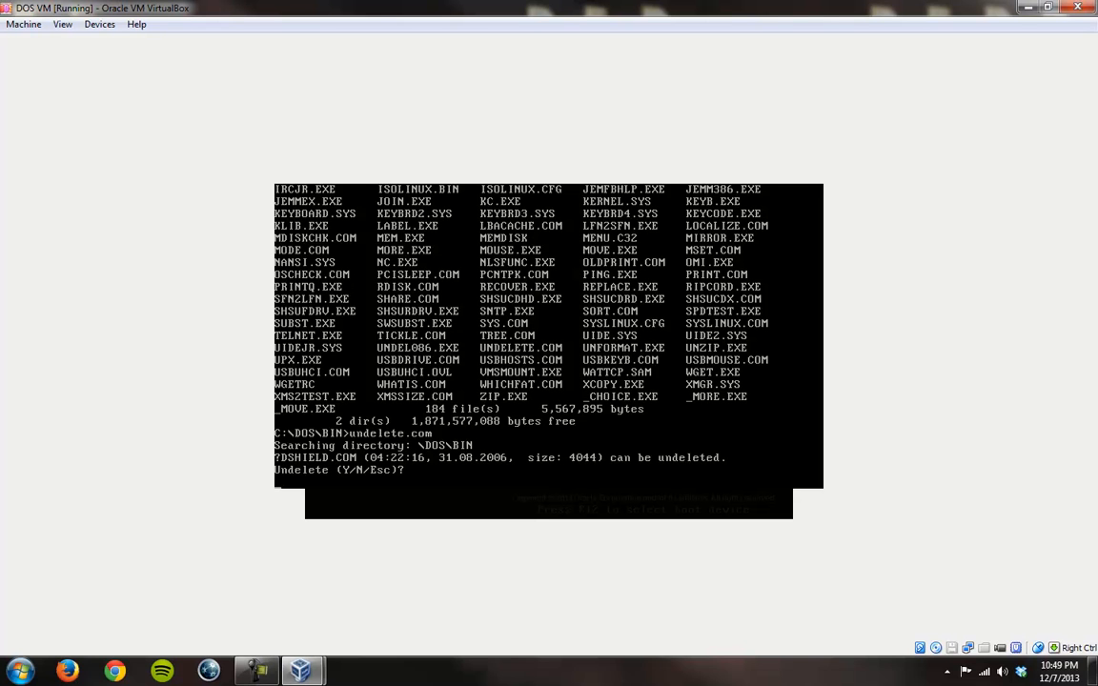
pyautogui.write('y')
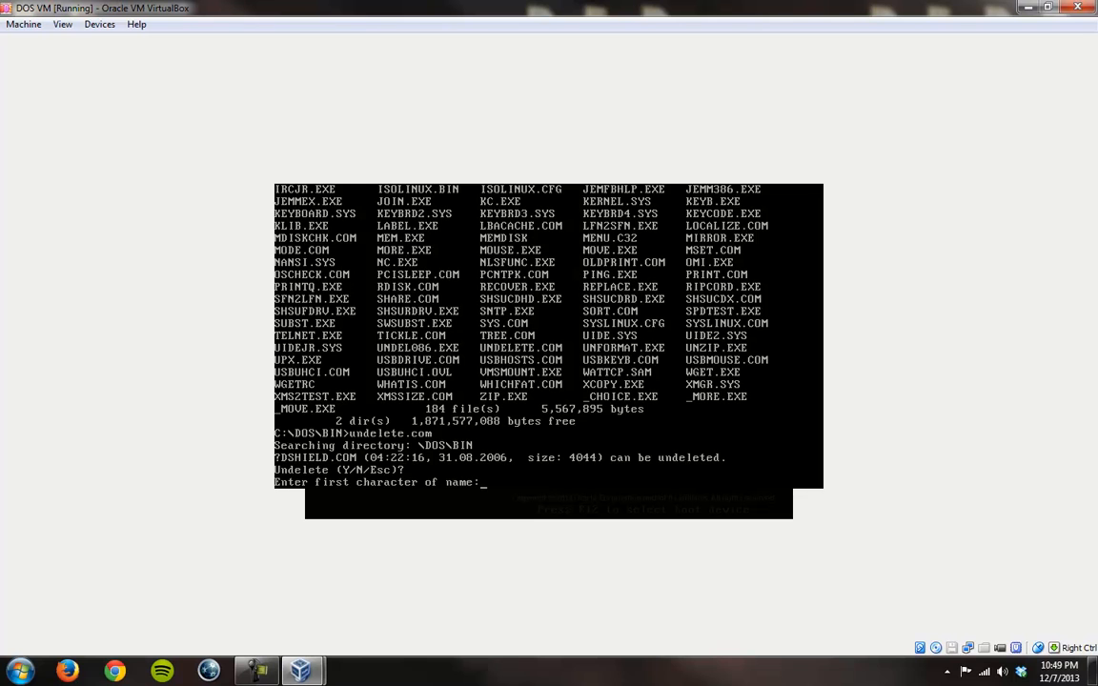
pyautogui.write('F')
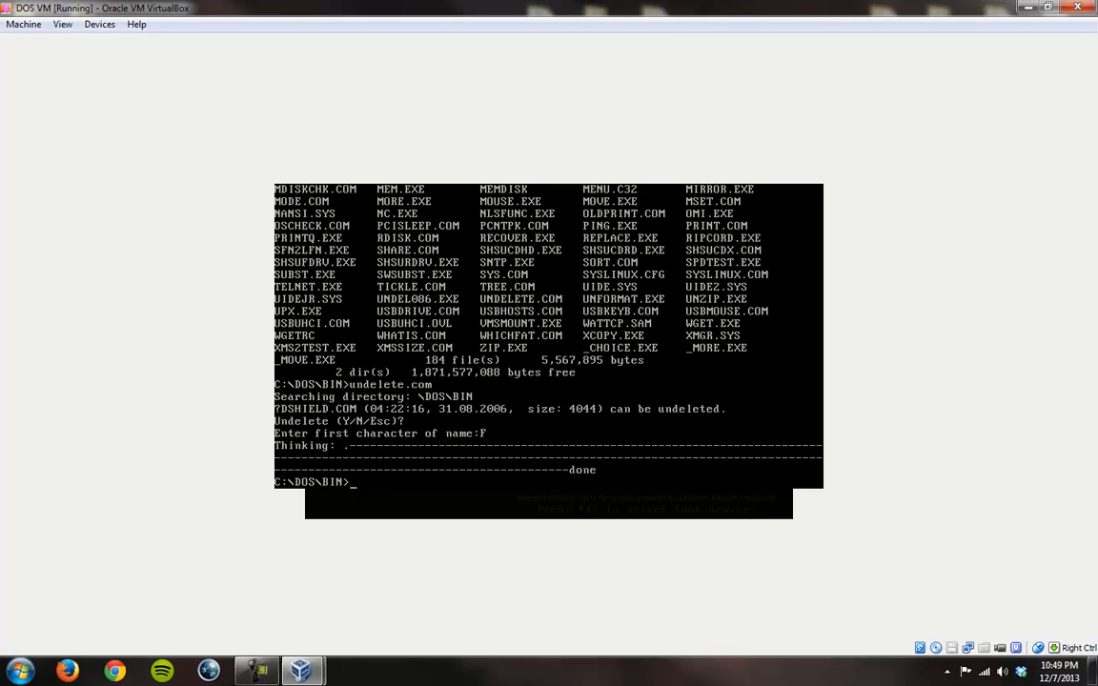
pyautogui.write('dir /w')
pyautogui.press('Return')
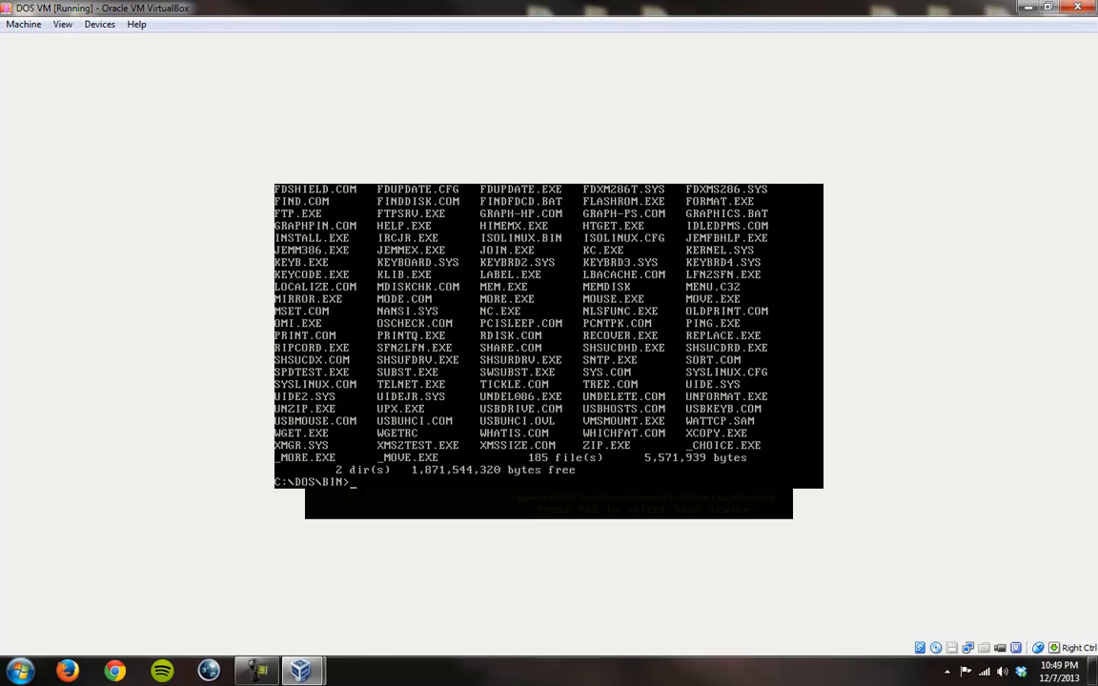
pyautogui.click(641, 188)
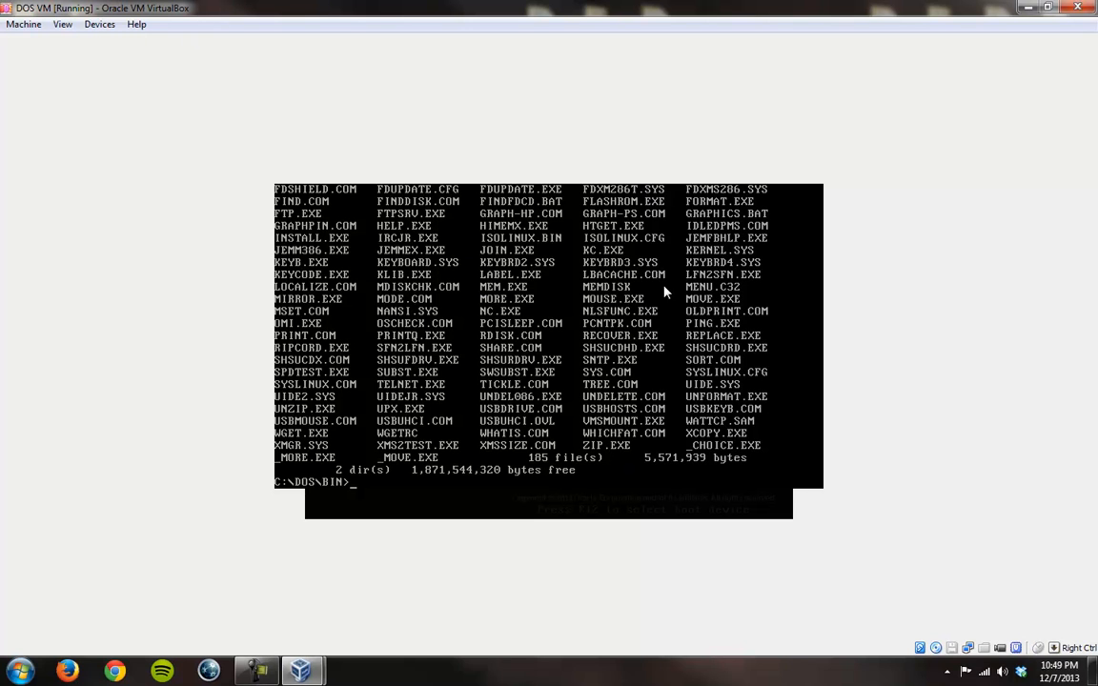